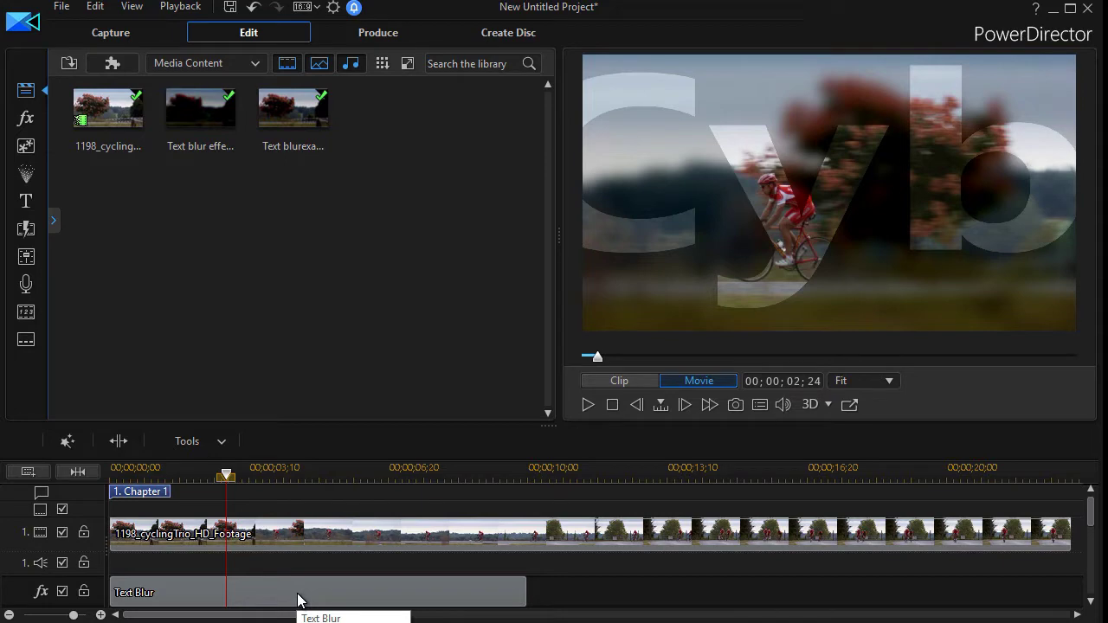
Step: Preview the Text Blur effect over the cycling footage, replaying it from about 9 seconds
{"action": "left_click", "coordinate": [588, 404]}
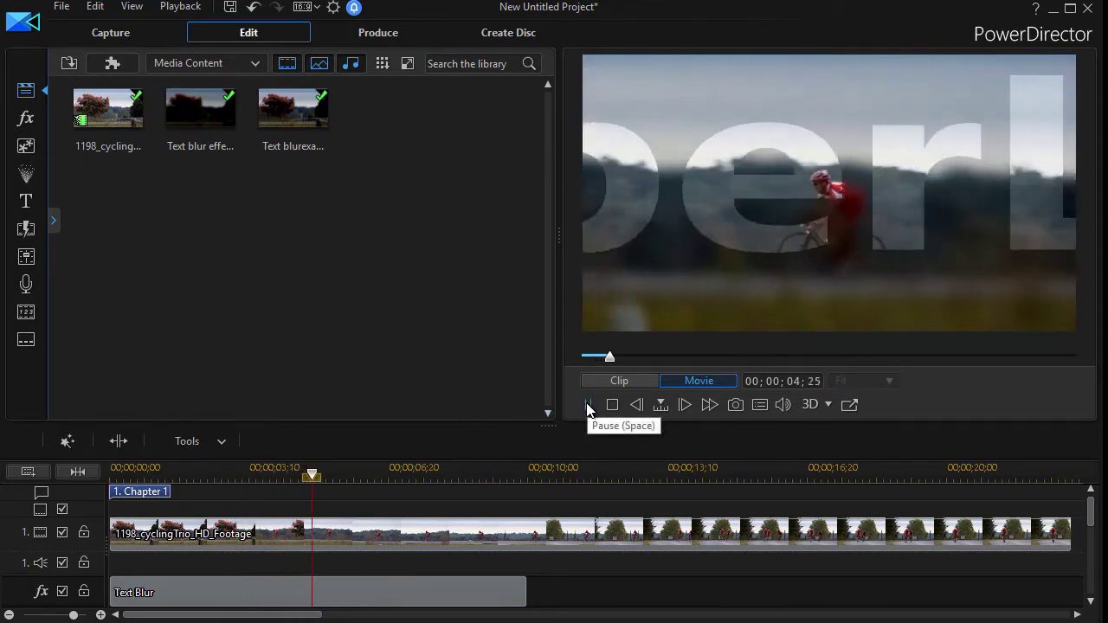
{"action": "left_click", "coordinate": [588, 404]}
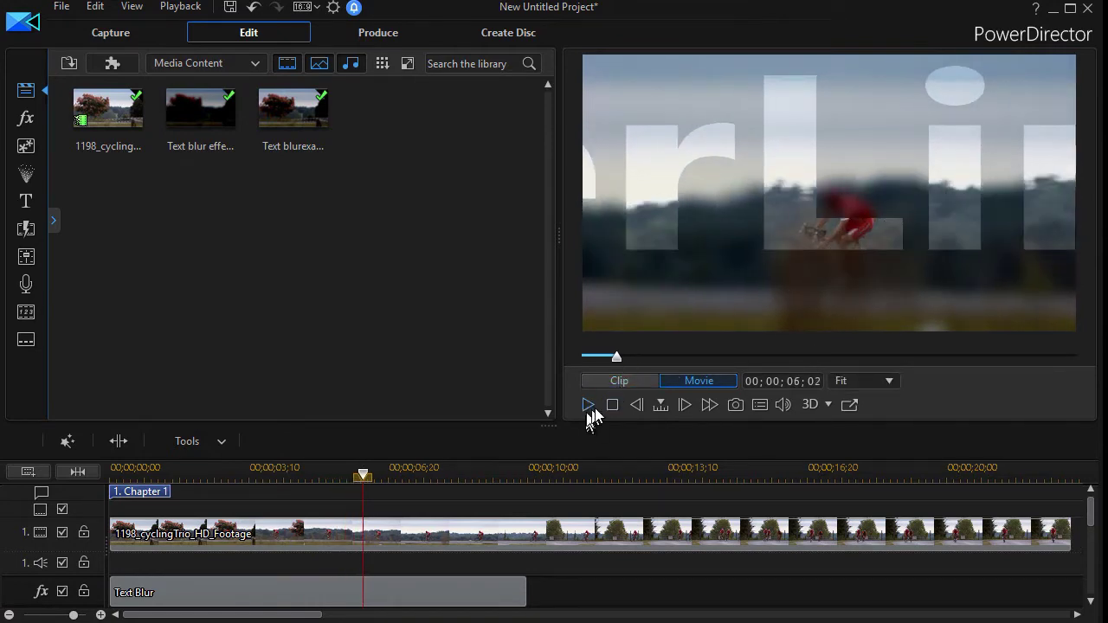
{"action": "left_click", "coordinate": [587, 404]}
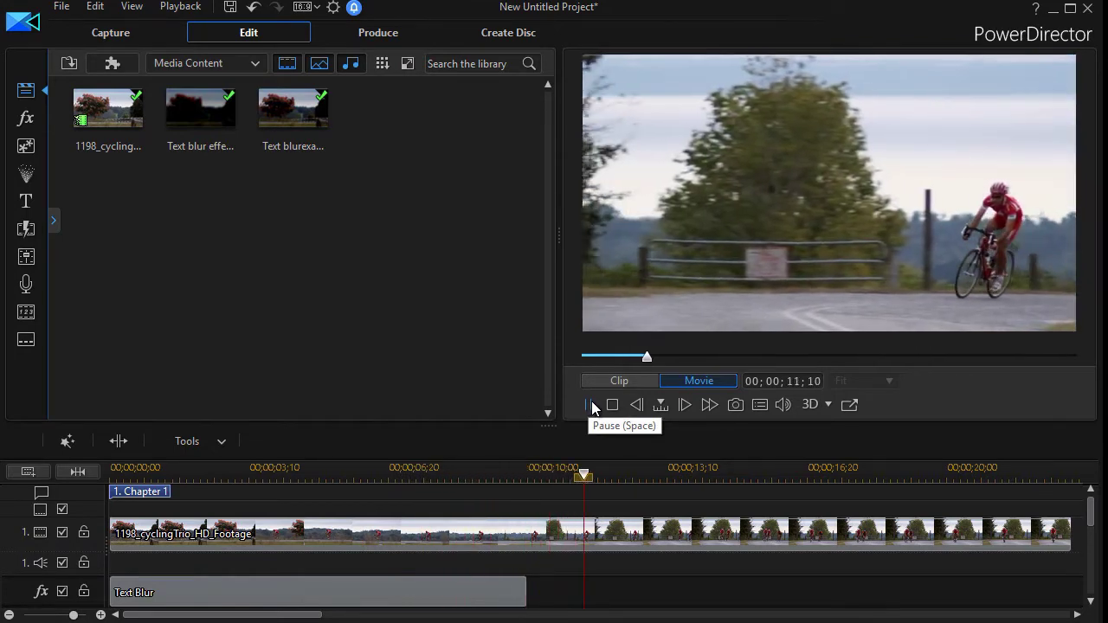
{"action": "left_click", "coordinate": [590, 404]}
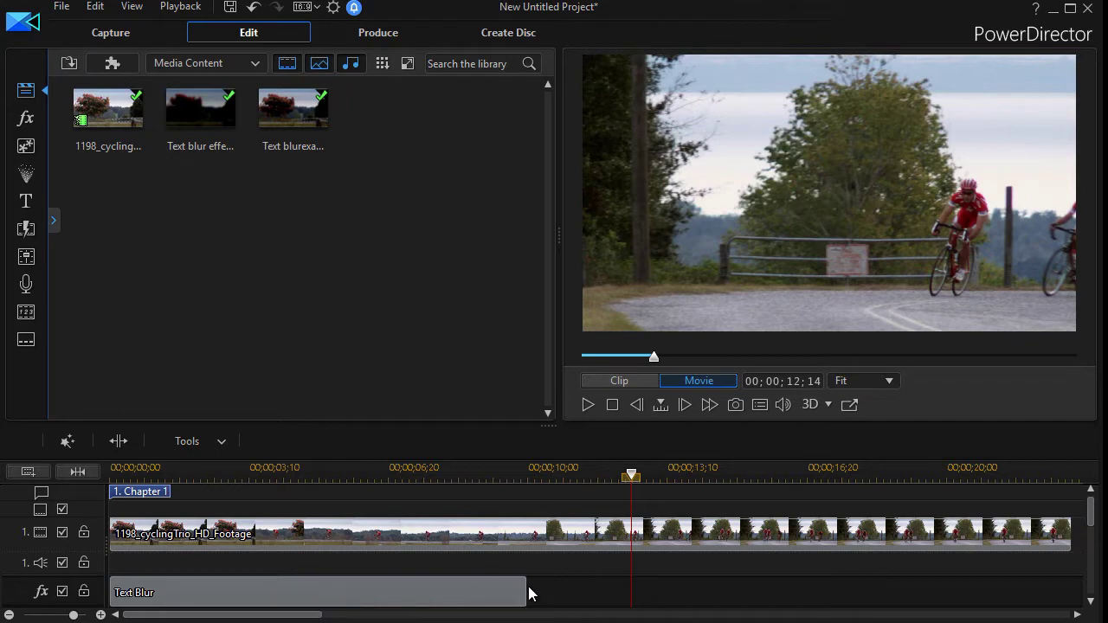
{"action": "left_click_drag", "start_coordinate": [632, 481], "coordinate": [523, 502]}
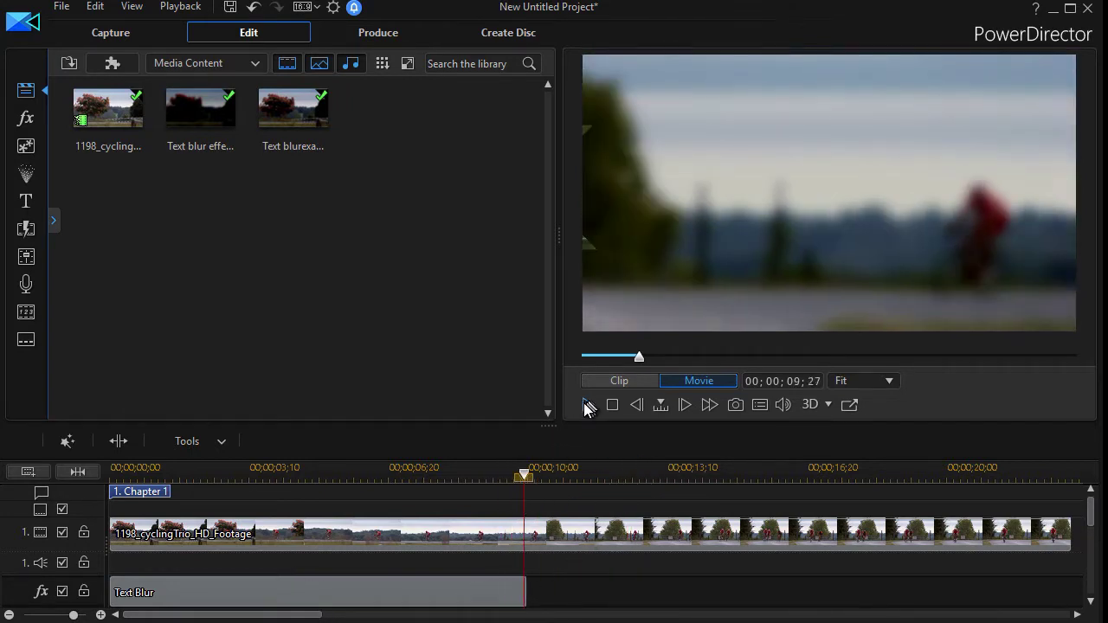
{"action": "left_click", "coordinate": [586, 404]}
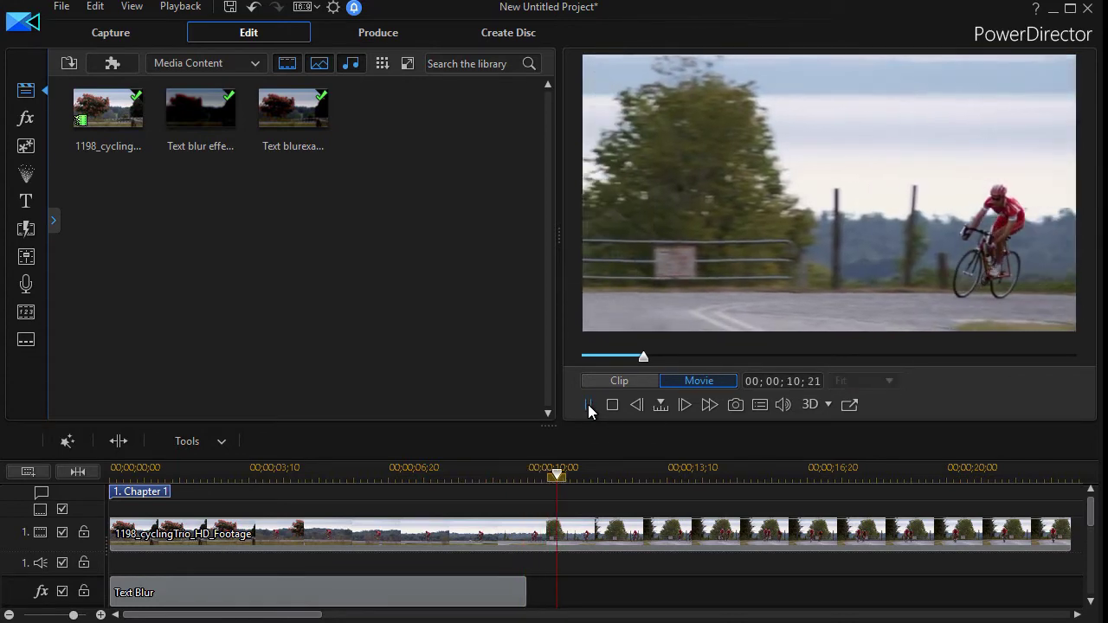
{"action": "left_click", "coordinate": [587, 404]}
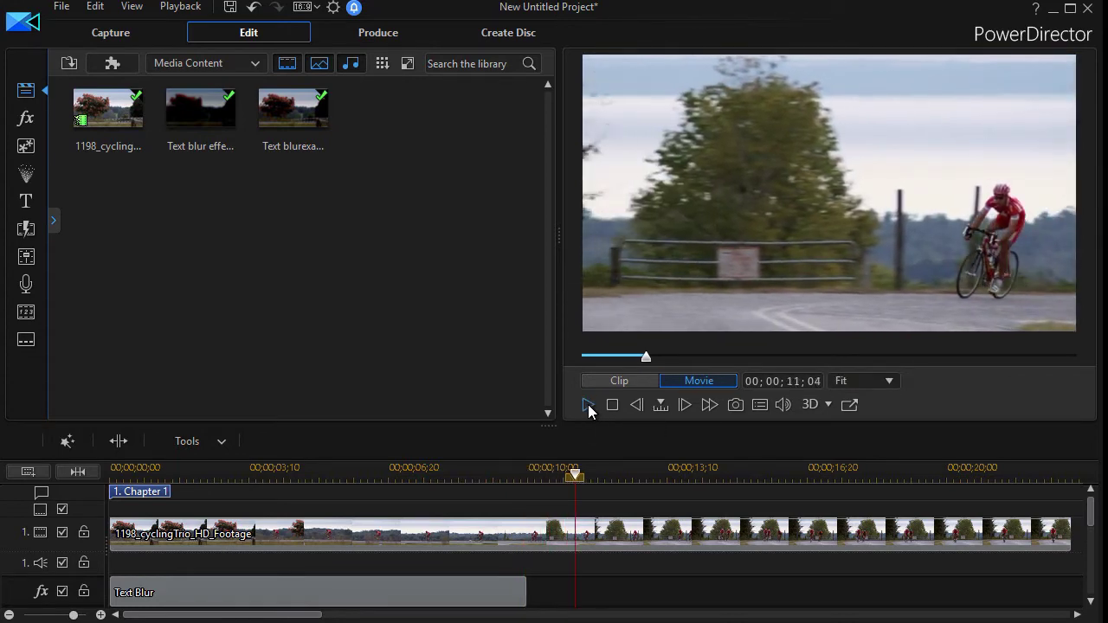
Step: Bring up the Text Blur clip's Keyframe Settings: title CyberLink, contrast 35, degree 20
{"action": "left_click", "coordinate": [285, 590]}
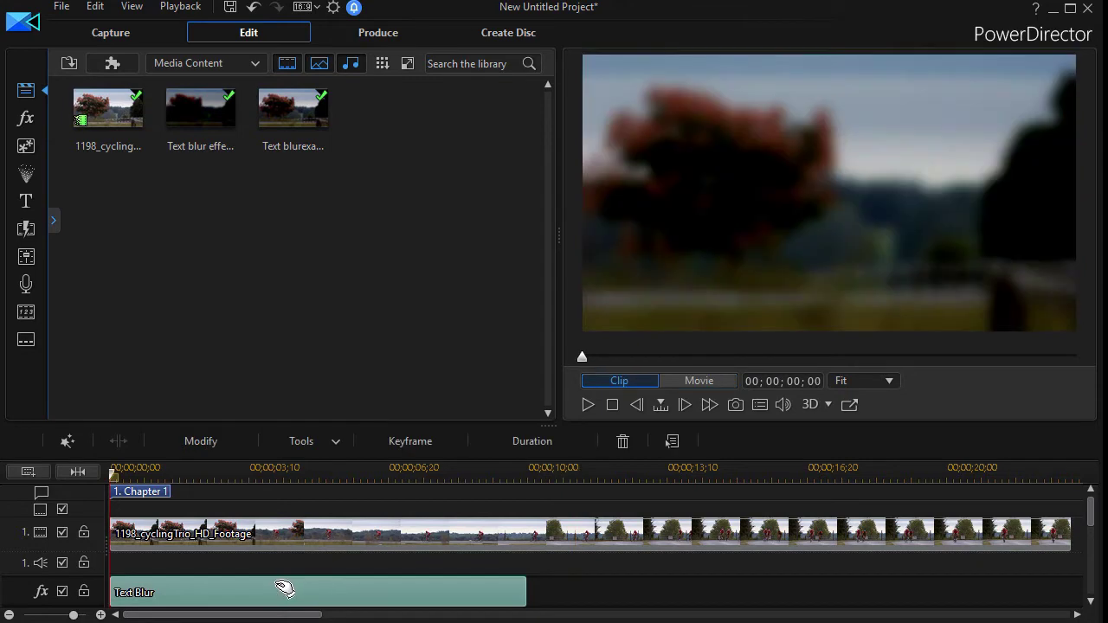
{"action": "left_click", "coordinate": [212, 440]}
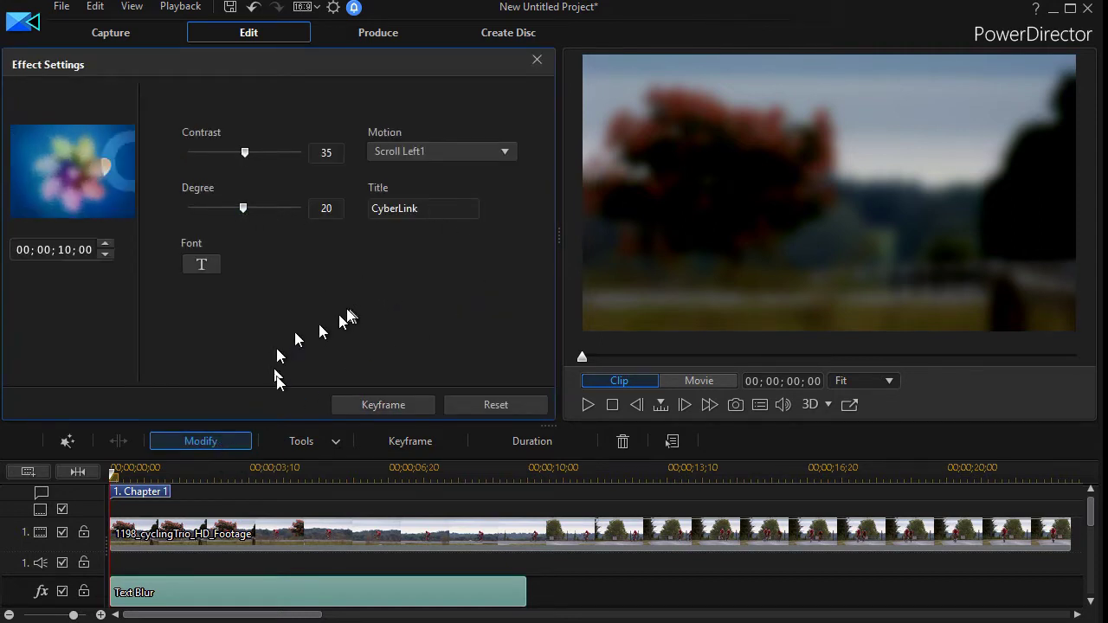
{"action": "left_click", "coordinate": [376, 404]}
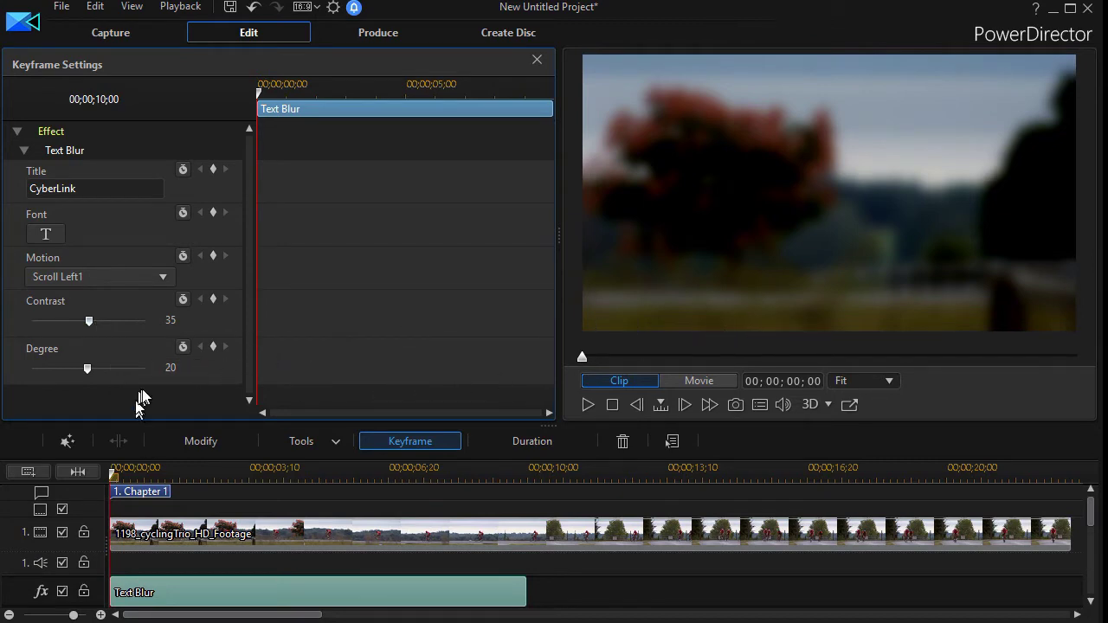
Step: Add starting Text Blur keyframes with Contrast 61 and Degree 35
{"action": "left_click", "coordinate": [212, 299]}
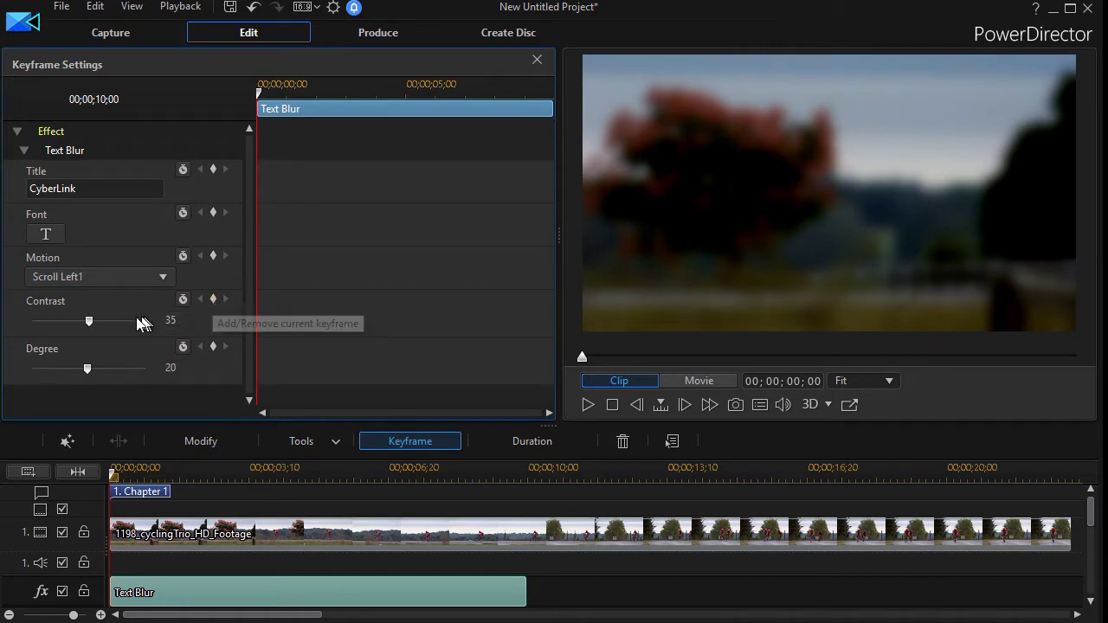
{"action": "left_click_drag", "start_coordinate": [90, 320], "coordinate": [135, 327]}
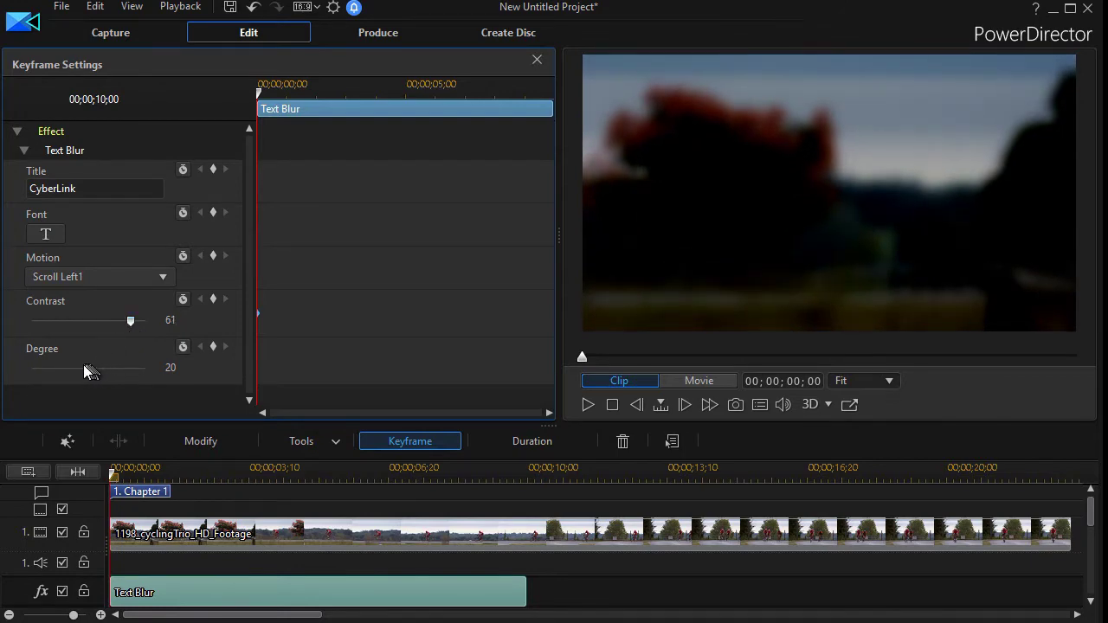
{"action": "left_click_drag", "start_coordinate": [86, 368], "coordinate": [136, 373]}
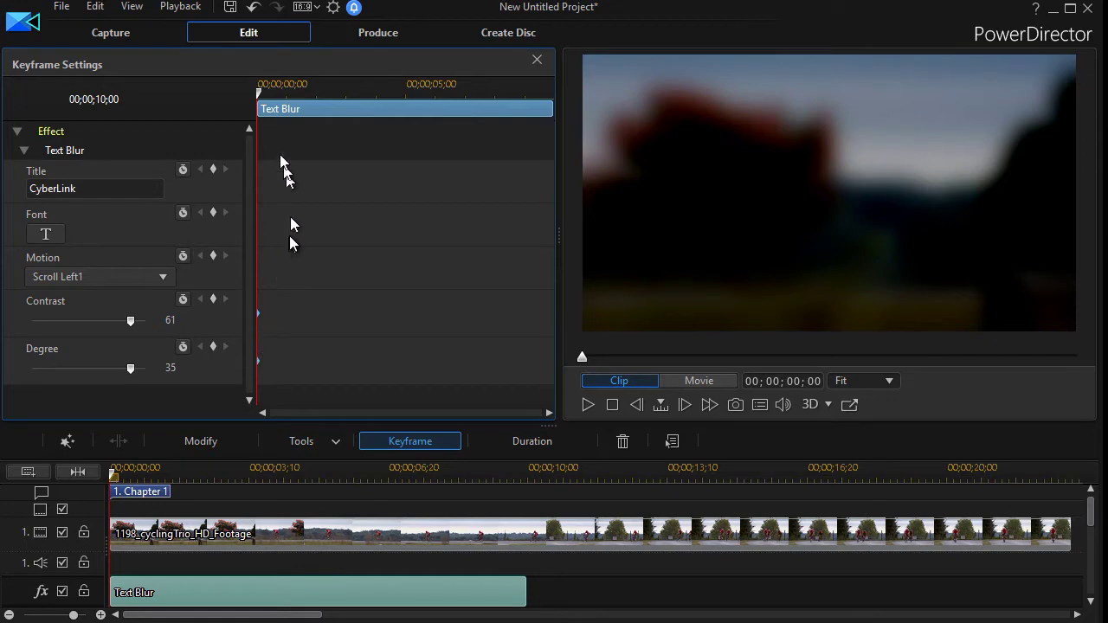
Step: At 05;18, duplicate the previous Contrast and Degree keyframes to hold 61 and 35
{"action": "left_click_drag", "start_coordinate": [260, 95], "coordinate": [427, 152]}
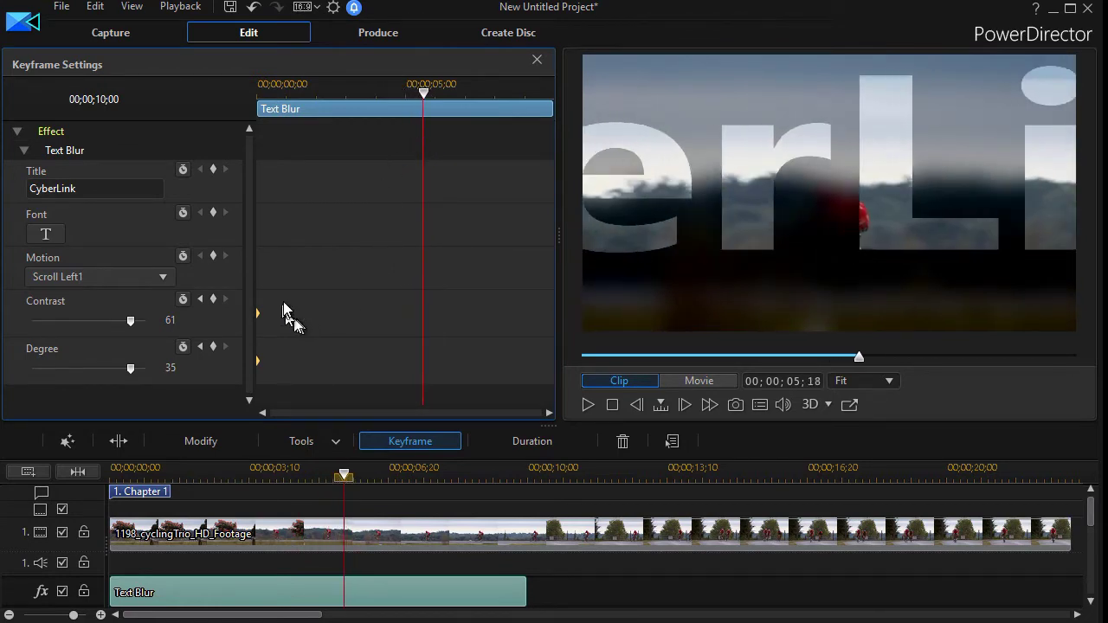
{"action": "right_click", "coordinate": [423, 311]}
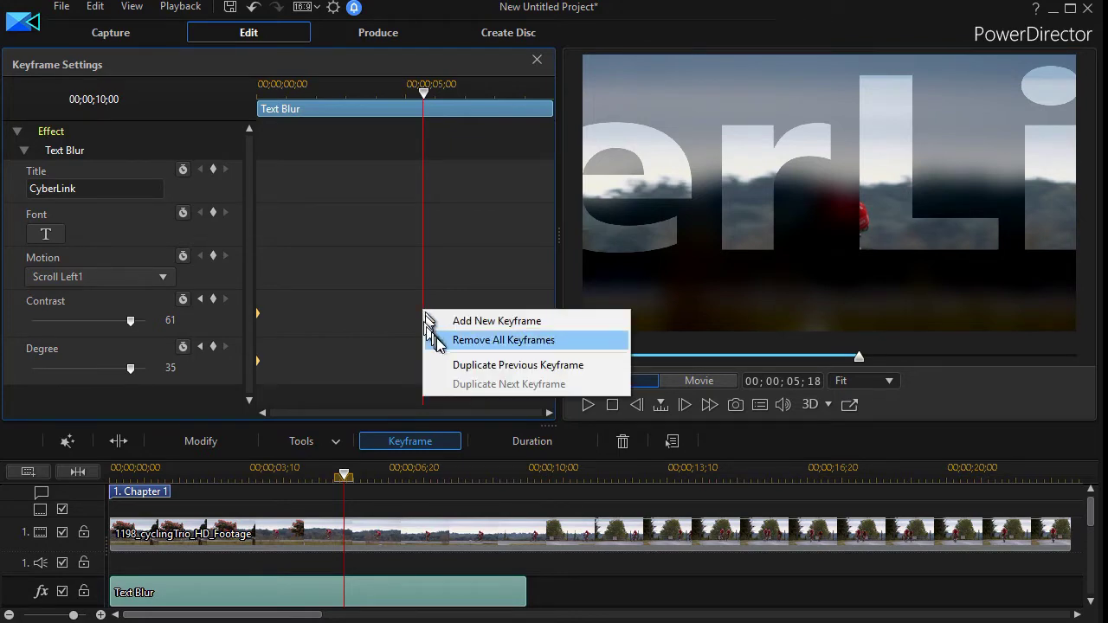
{"action": "left_click", "coordinate": [458, 365]}
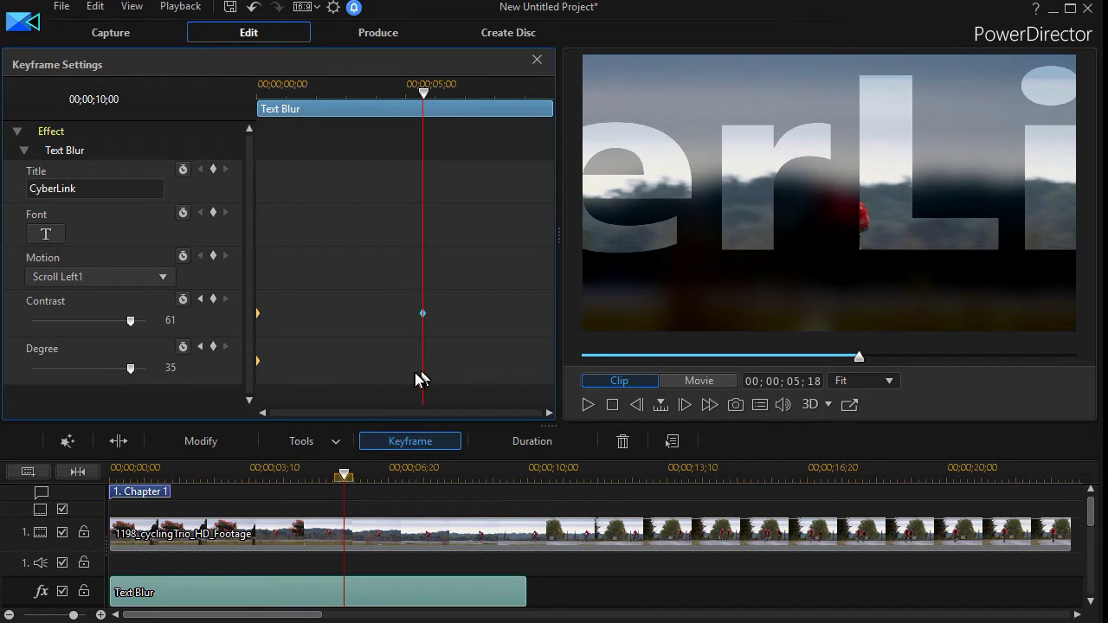
{"action": "right_click", "coordinate": [422, 358]}
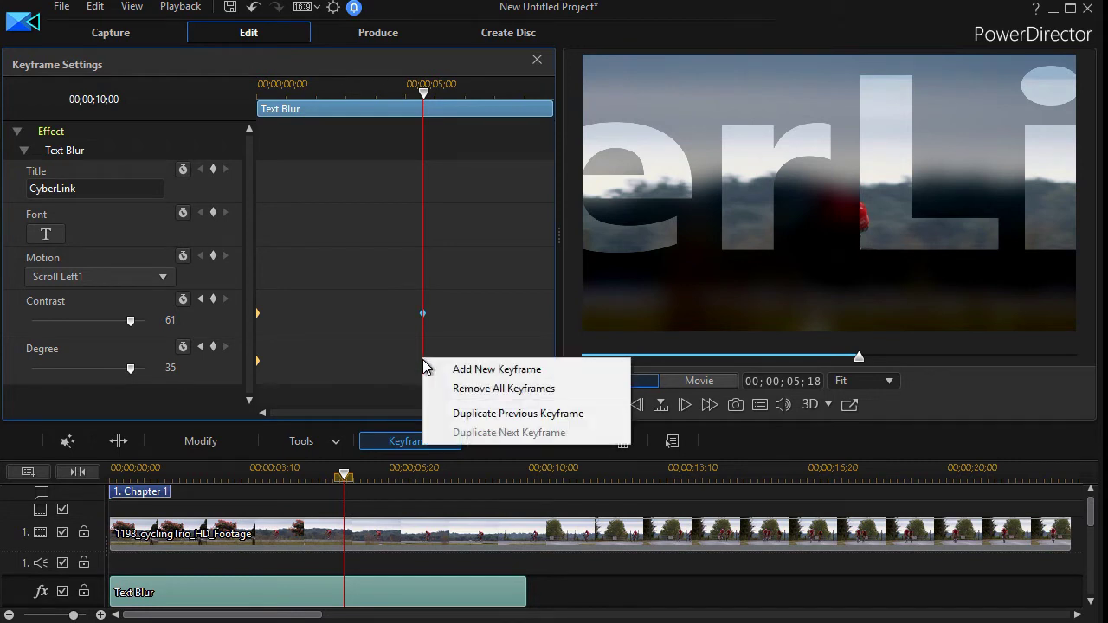
{"action": "left_click", "coordinate": [458, 414]}
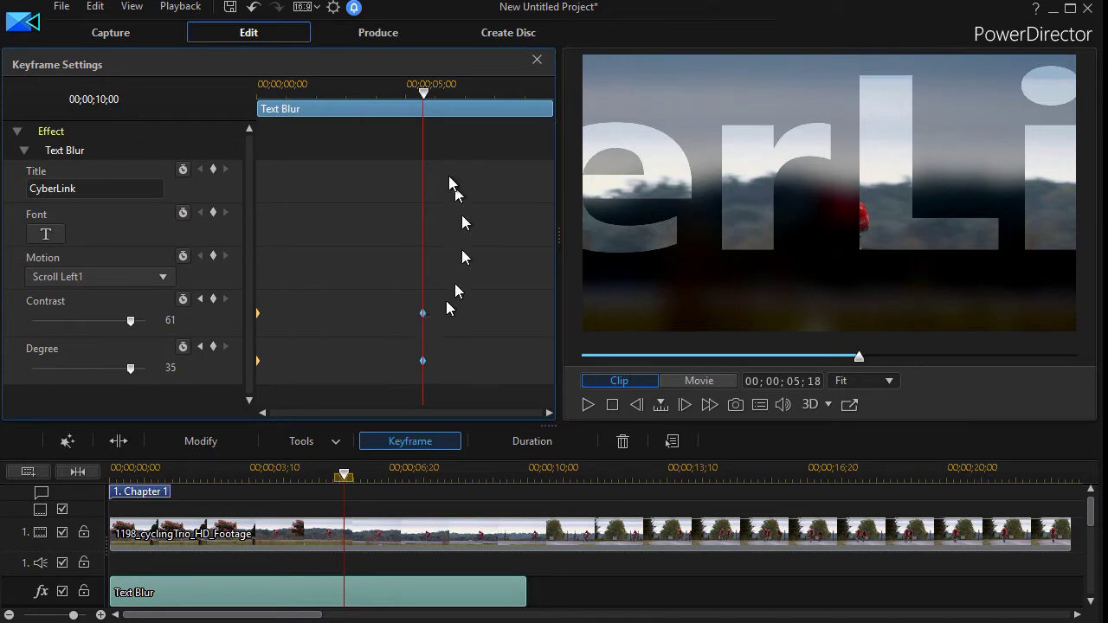
Step: At 10;00, set the Text Blur end keyframes to Contrast 0 and Degree 1, then close the panel
{"action": "left_click_drag", "start_coordinate": [423, 95], "coordinate": [563, 114]}
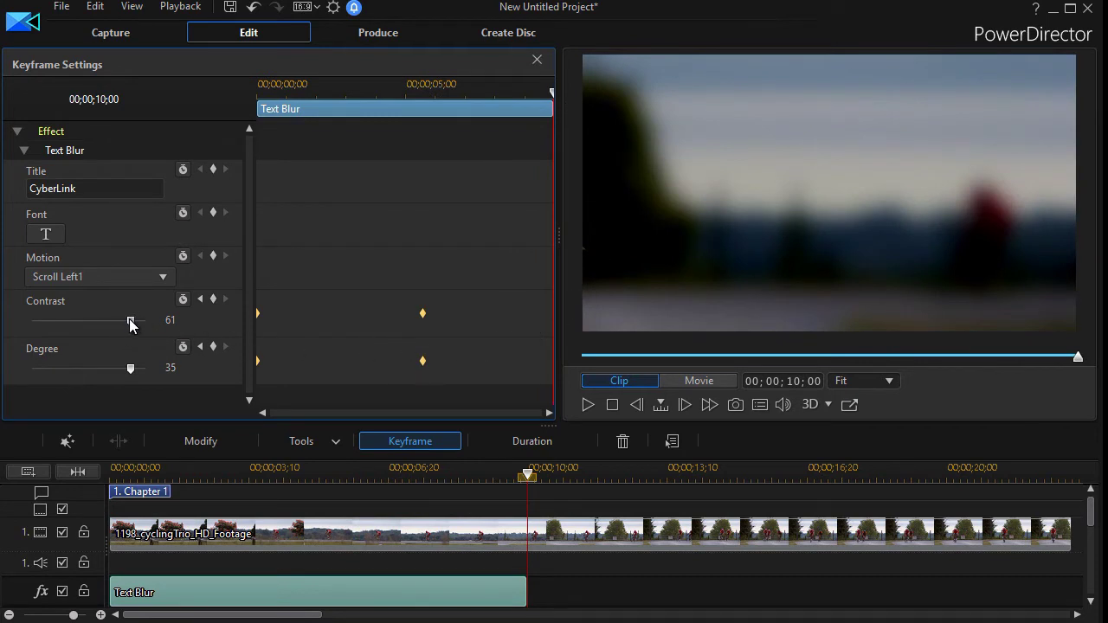
{"action": "left_click_drag", "start_coordinate": [131, 322], "coordinate": [32, 322]}
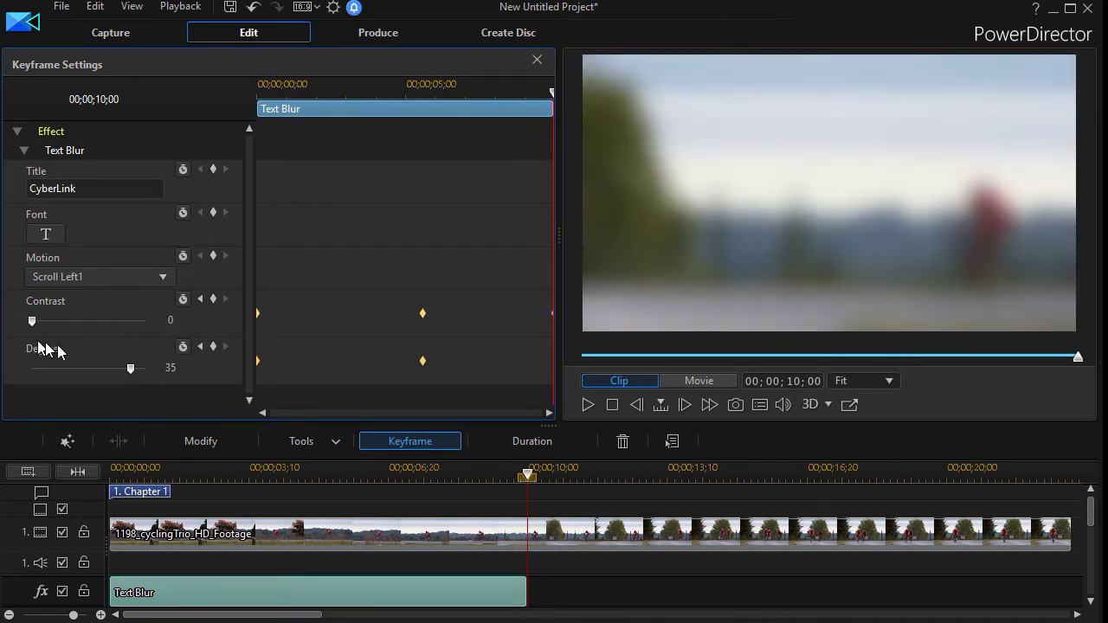
{"action": "left_click_drag", "start_coordinate": [130, 369], "coordinate": [32, 370]}
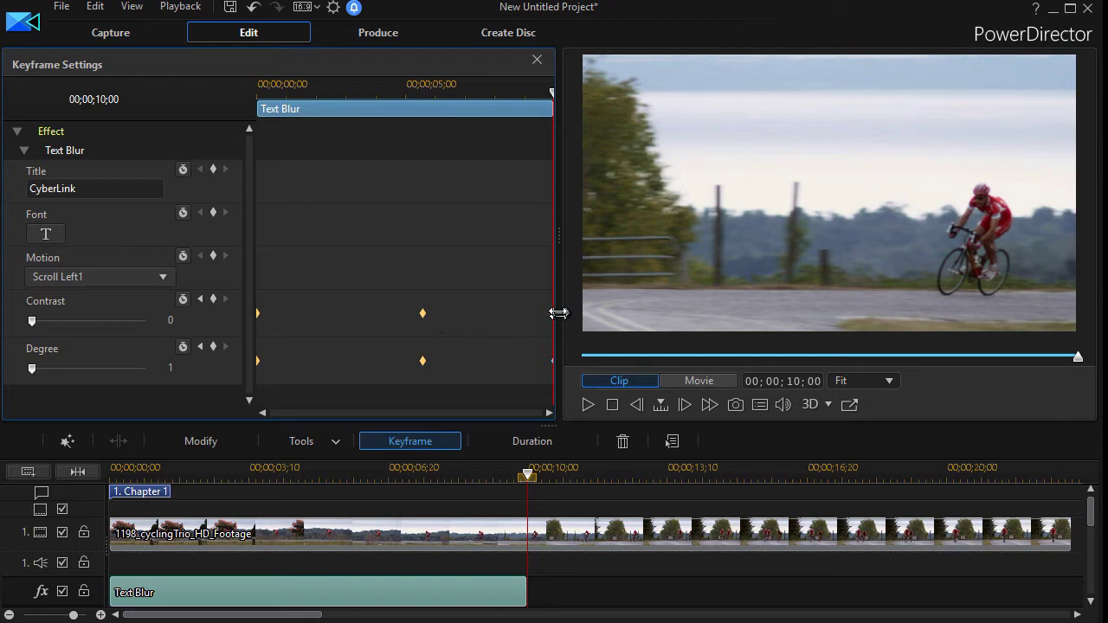
{"action": "left_click", "coordinate": [537, 63]}
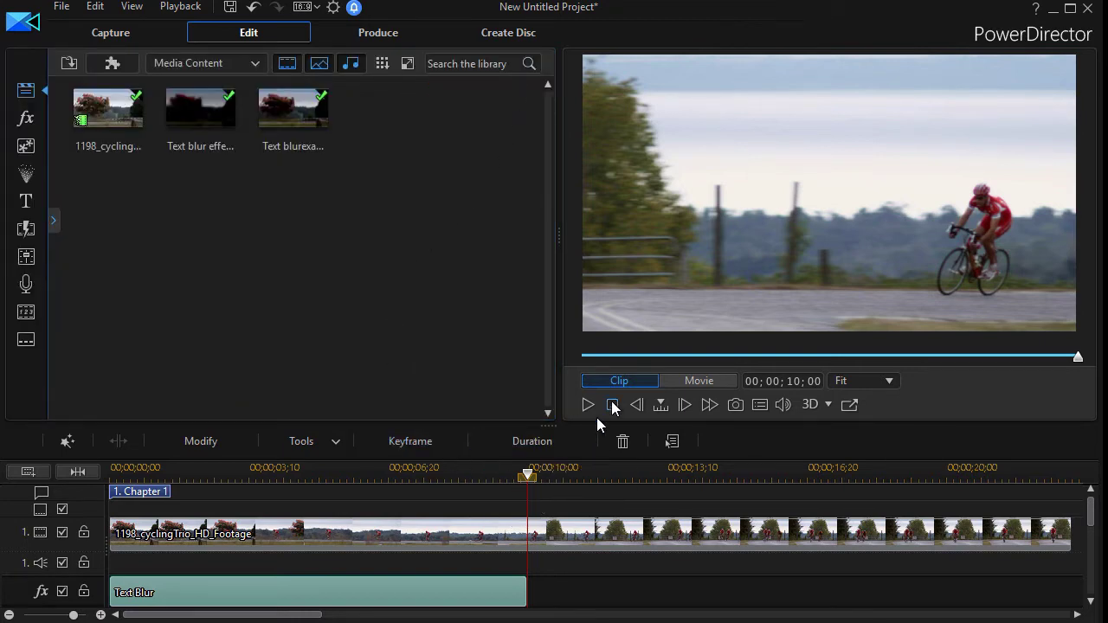
Step: Play the project from the start, pause it, and scroll the timeline to the Text blur effect 2 clip
{"action": "key", "text": "Home"}
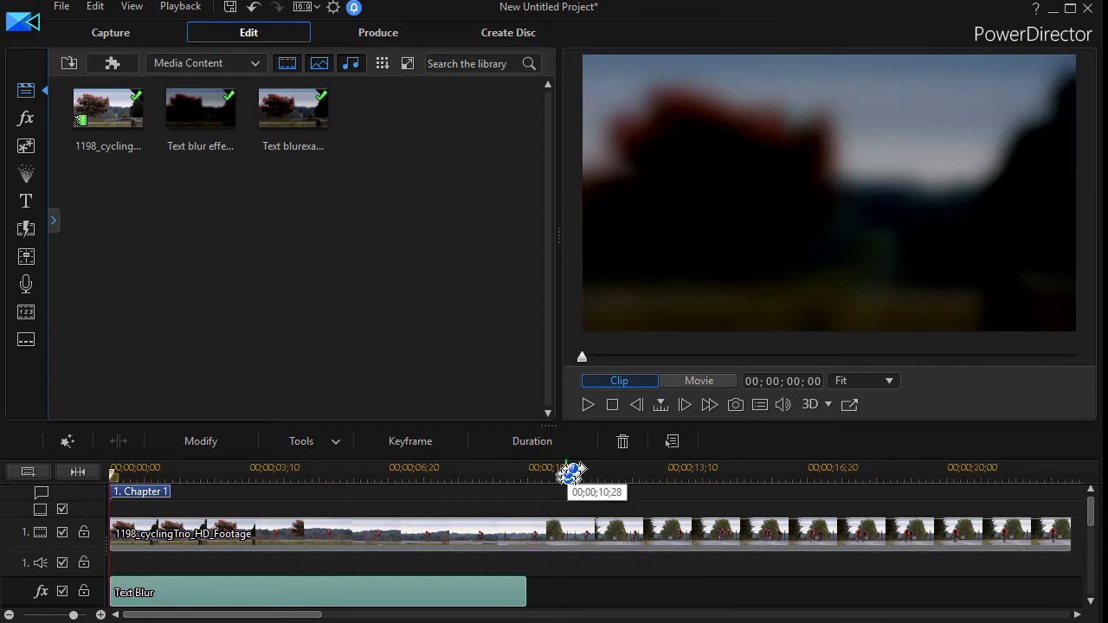
{"action": "left_click", "coordinate": [587, 405]}
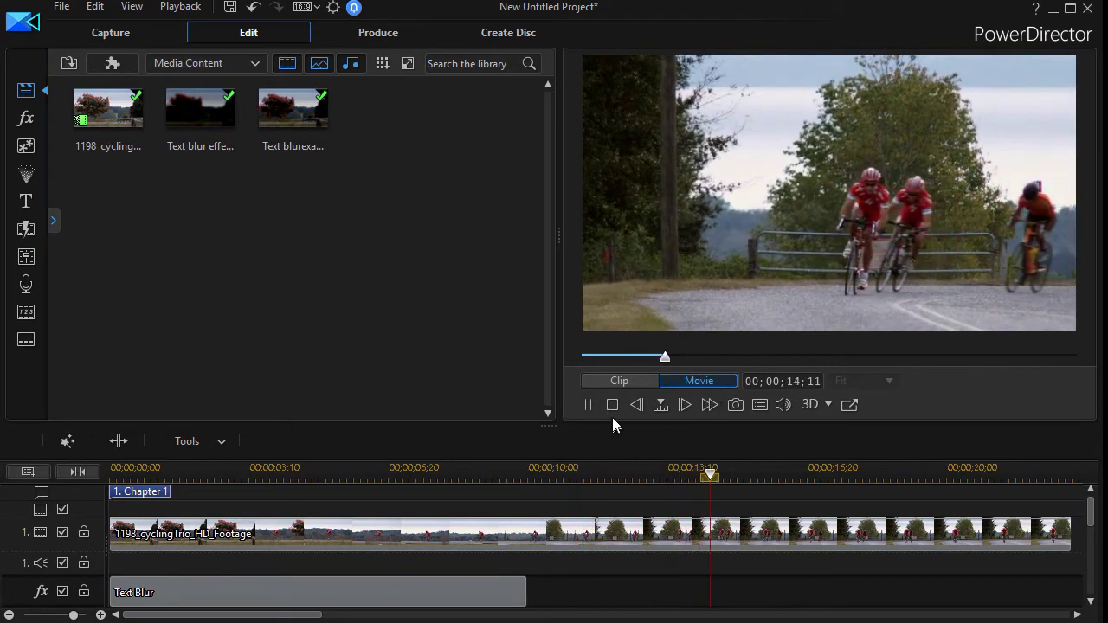
{"action": "left_click", "coordinate": [586, 404]}
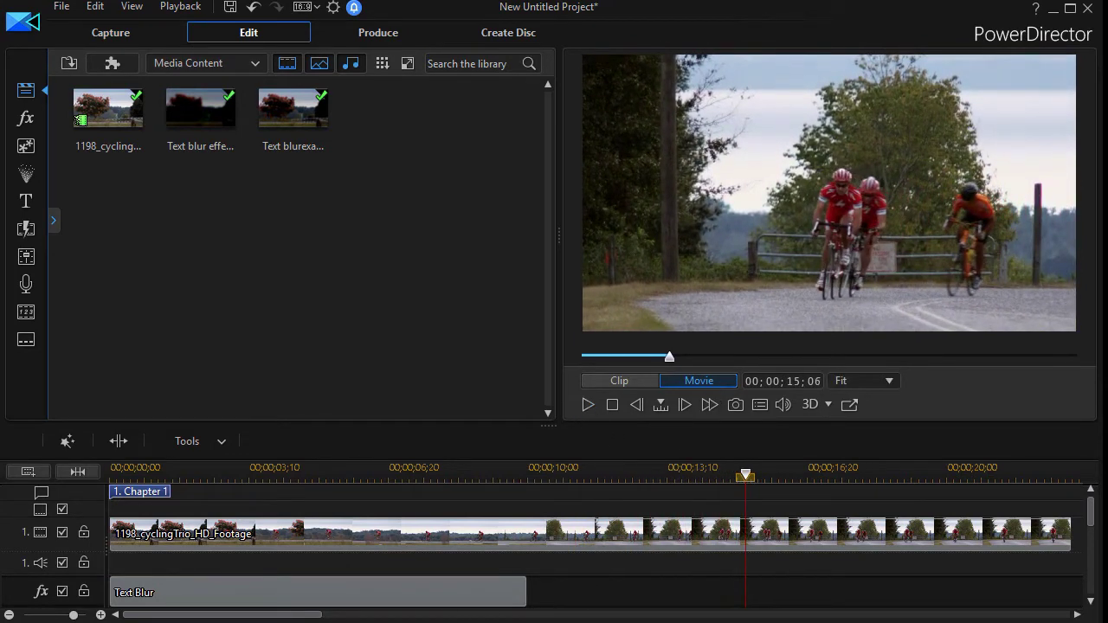
{"action": "left_click_drag", "start_coordinate": [289, 616], "coordinate": [440, 617]}
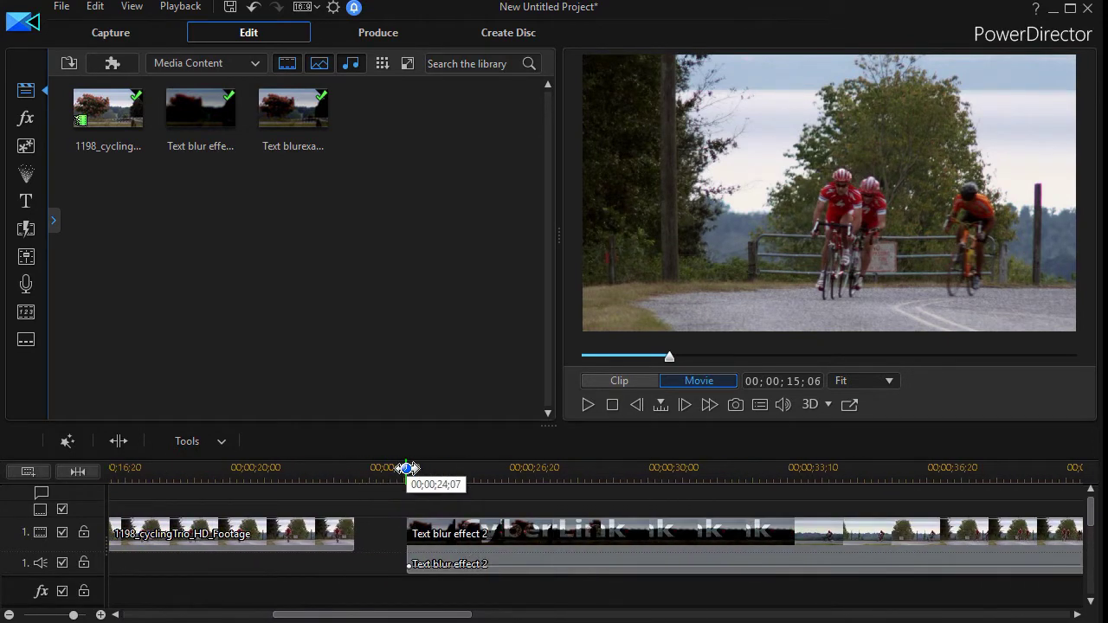
Step: Play Text blur effect 2 from its start until the CyberLink lettering clears, then stop
{"action": "left_click", "coordinate": [405, 470]}
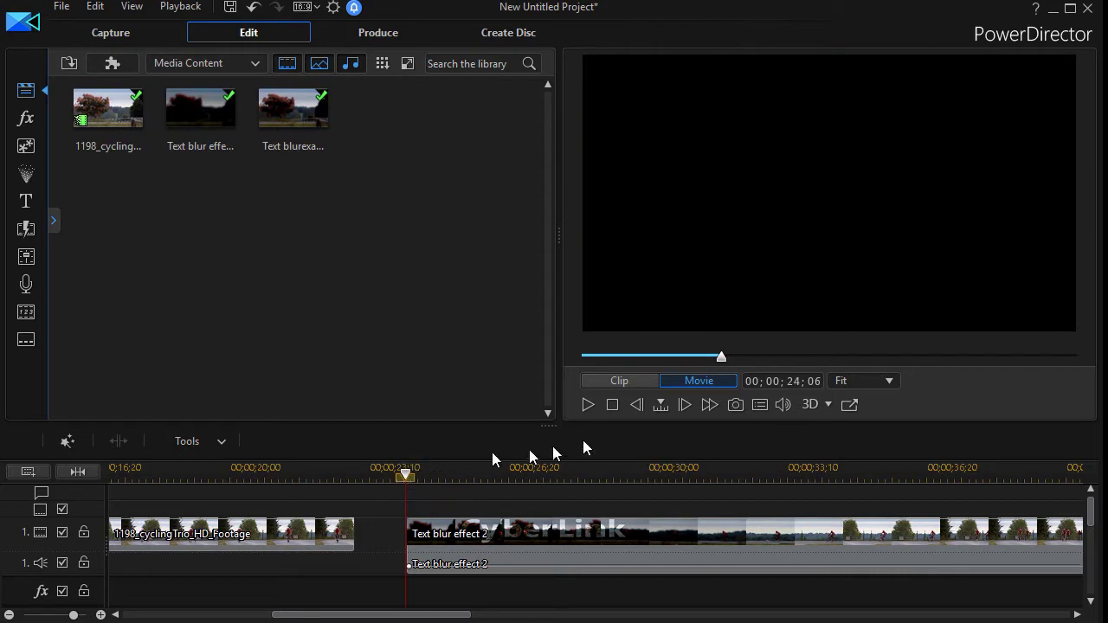
{"action": "left_click", "coordinate": [587, 403]}
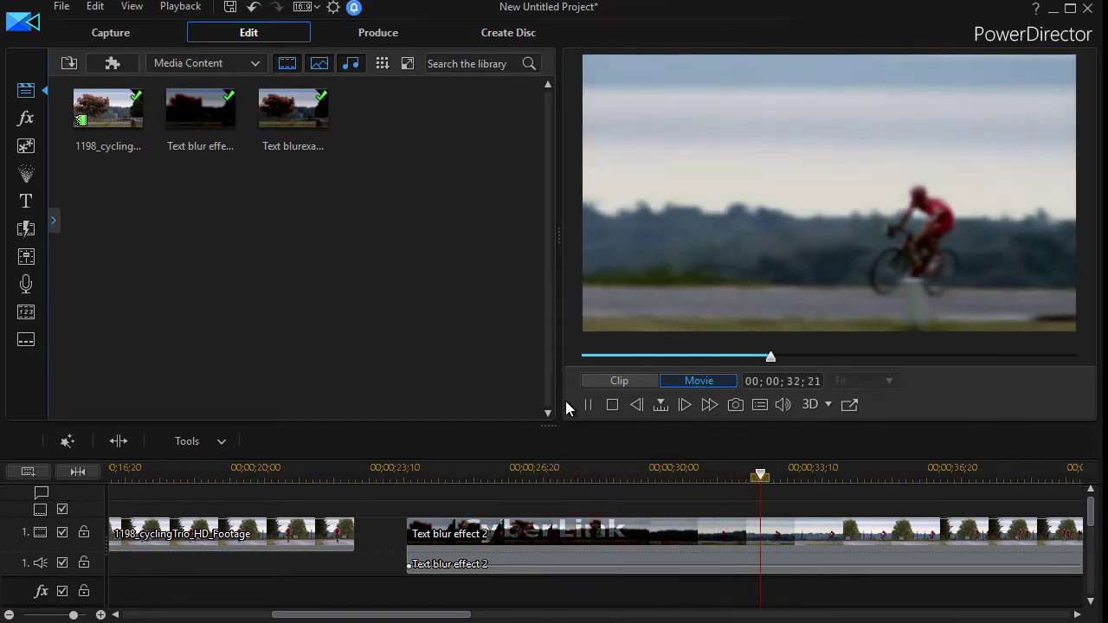
{"action": "left_click", "coordinate": [588, 404]}
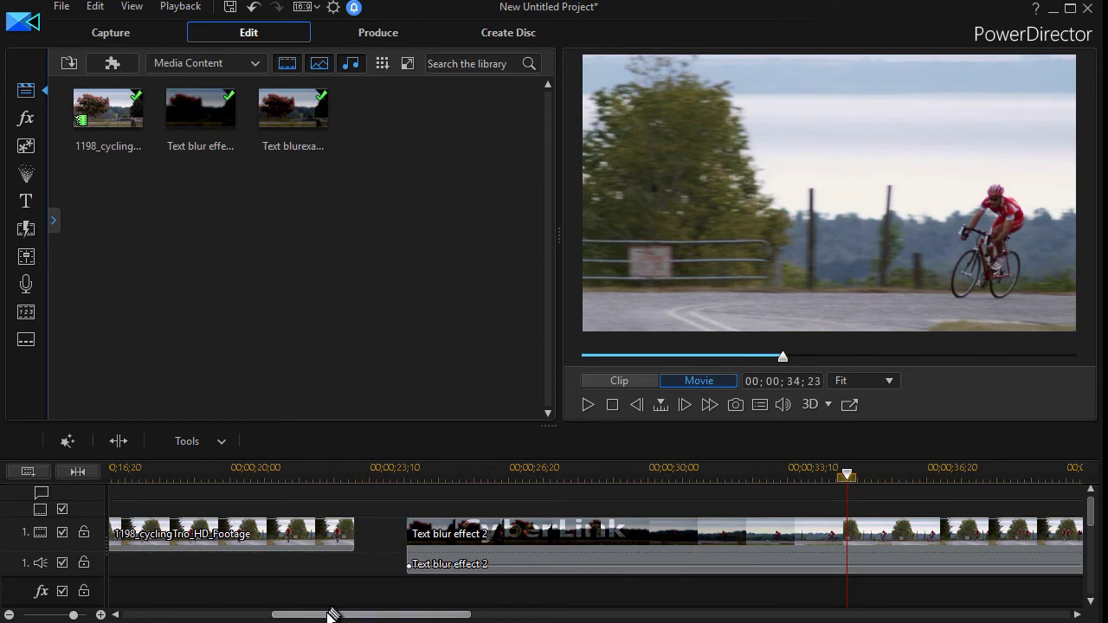
{"action": "left_click_drag", "start_coordinate": [330, 615], "coordinate": [182, 614]}
Step: View the Text Blur clip's Effect Settings and begin editing its Title text
{"action": "left_click", "coordinate": [227, 591]}
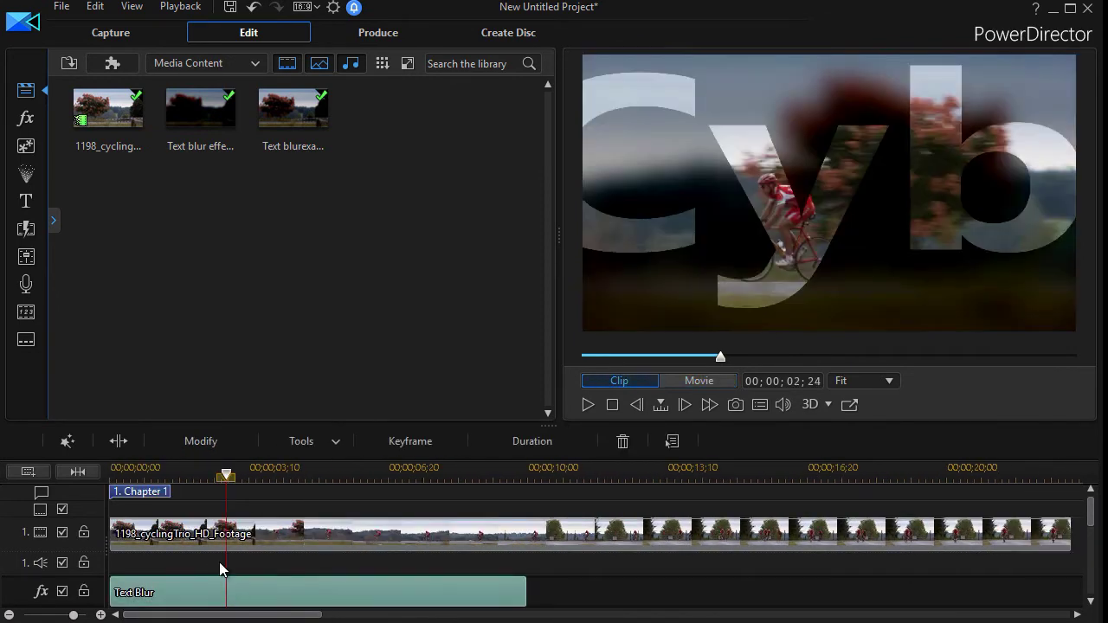
{"action": "left_click", "coordinate": [220, 438]}
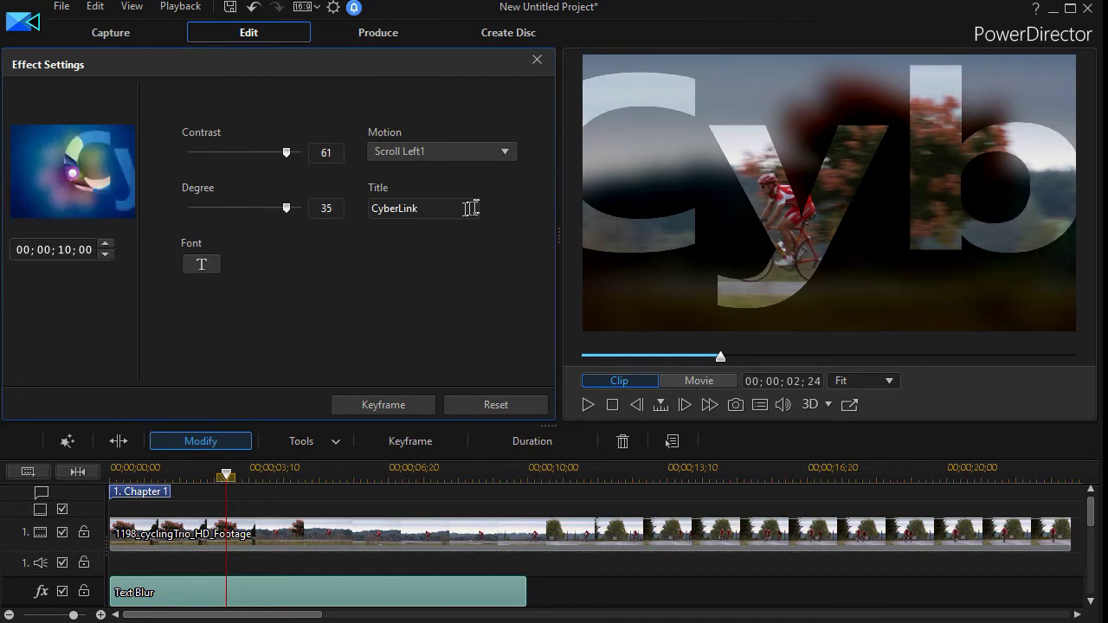
{"action": "left_click", "coordinate": [427, 207]}
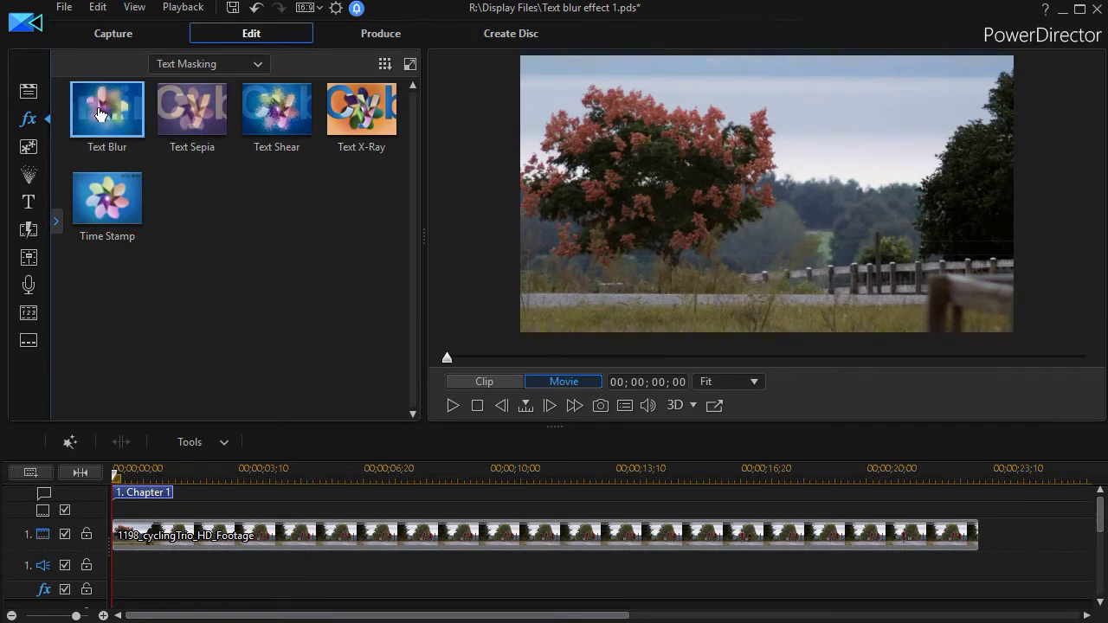
Step: Drop Text Blur onto the track 1 cycling clip and play the movie to 00:00:07:18
{"action": "left_click_drag", "start_coordinate": [100, 114], "coordinate": [387, 546]}
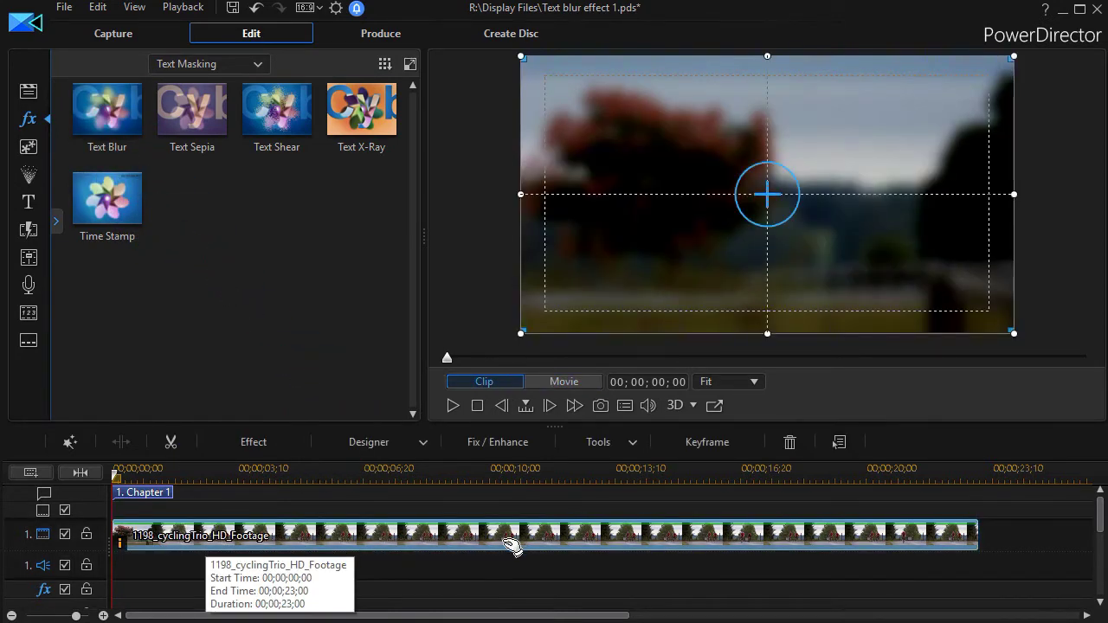
{"action": "left_click", "coordinate": [452, 405]}
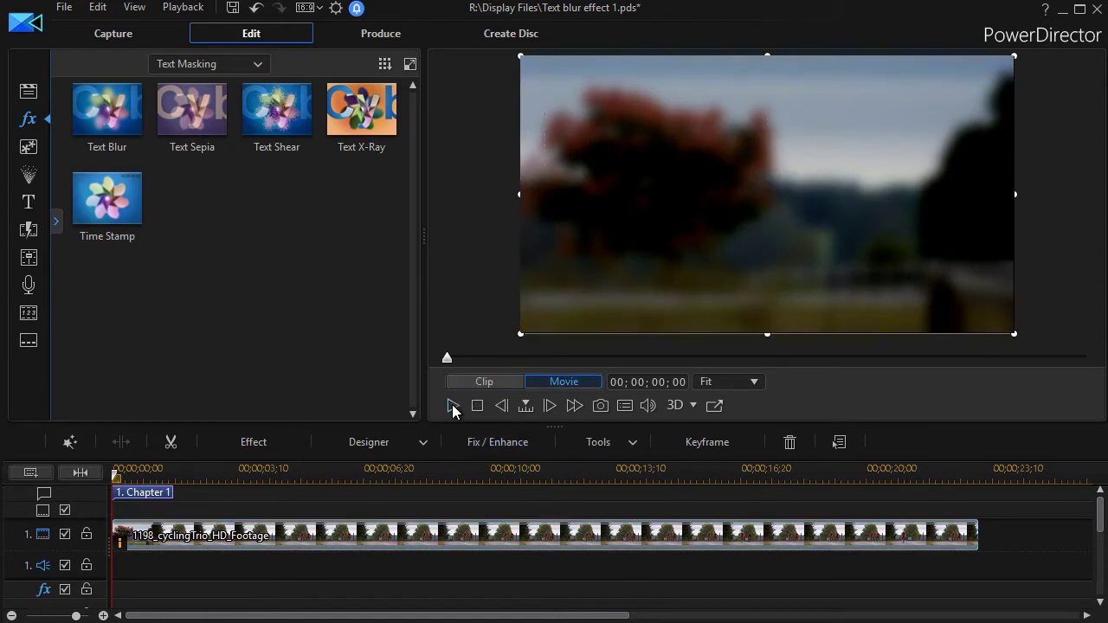
{"action": "left_click", "coordinate": [451, 405]}
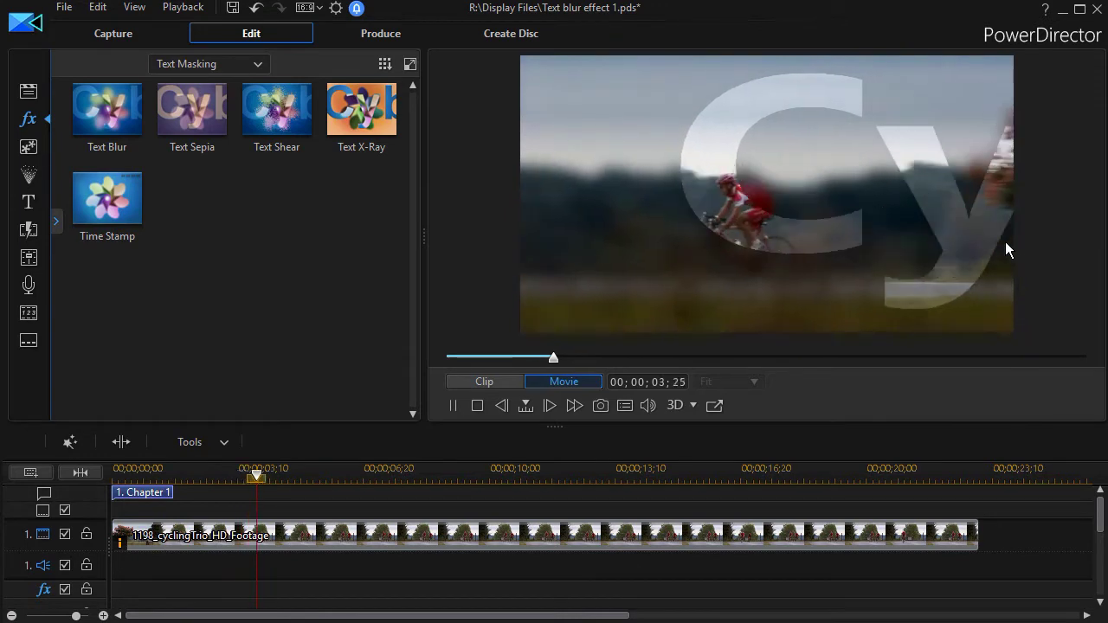
{"action": "left_click", "coordinate": [452, 405]}
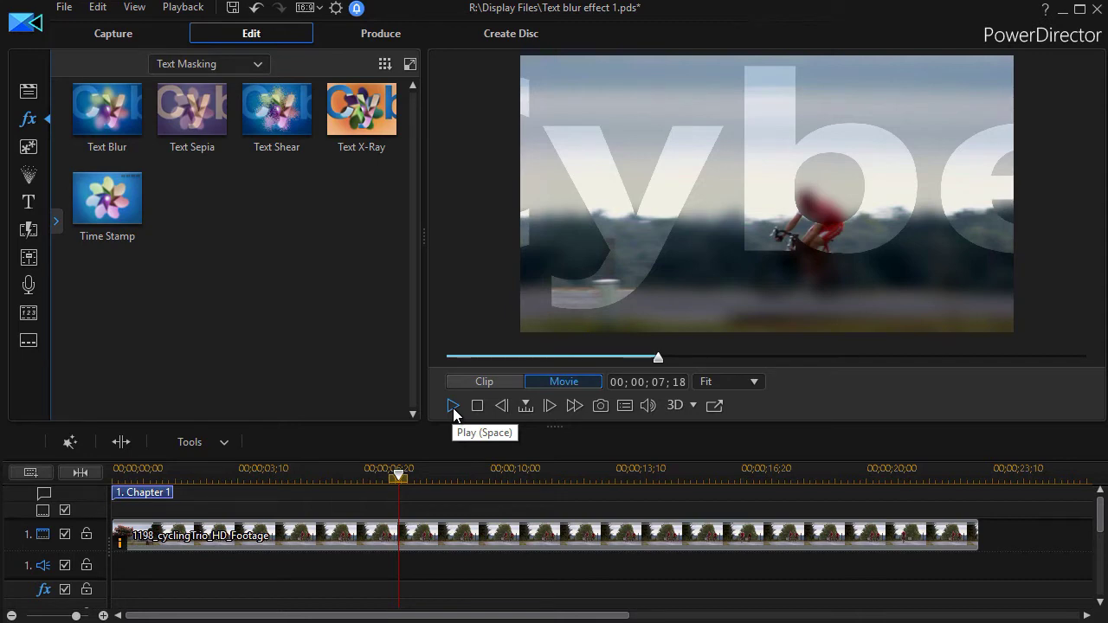
{"action": "key", "text": "Home"}
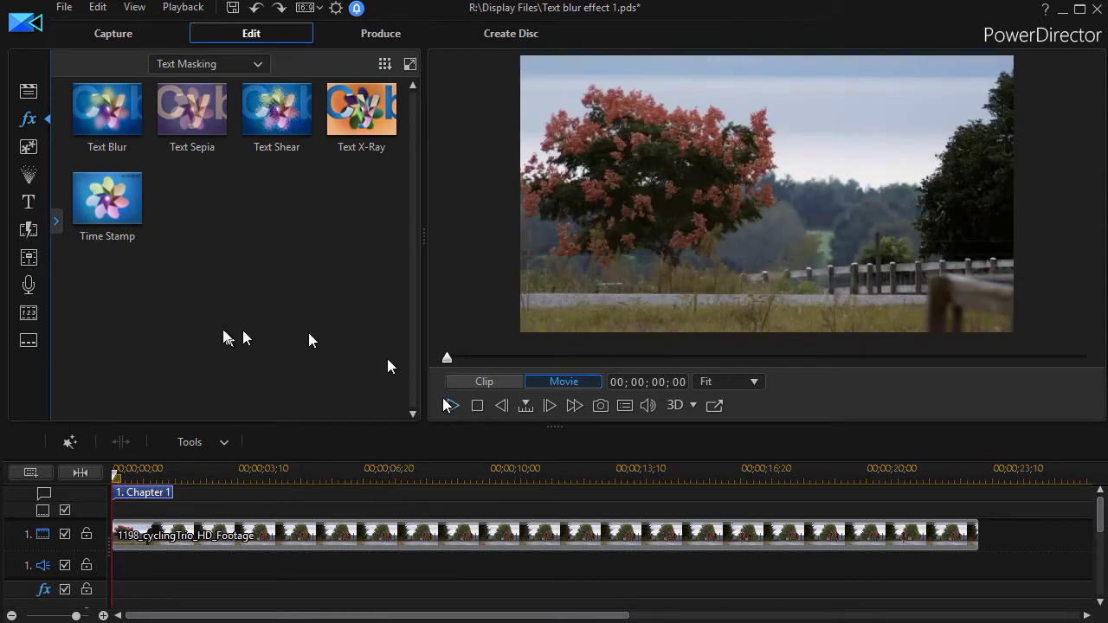
{"action": "left_click", "coordinate": [416, 537]}
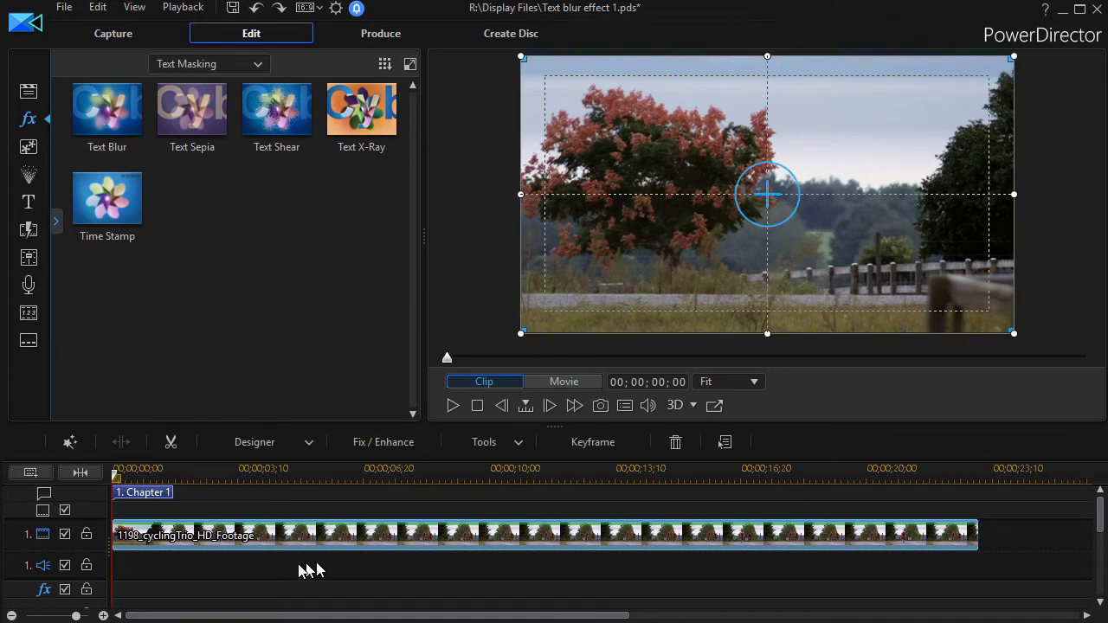
{"action": "scroll", "coordinate": [238, 573], "scroll_direction": "down", "scroll_amount": 3}
{"action": "scroll", "coordinate": [225, 577], "scroll_direction": "down", "scroll_amount": 3}
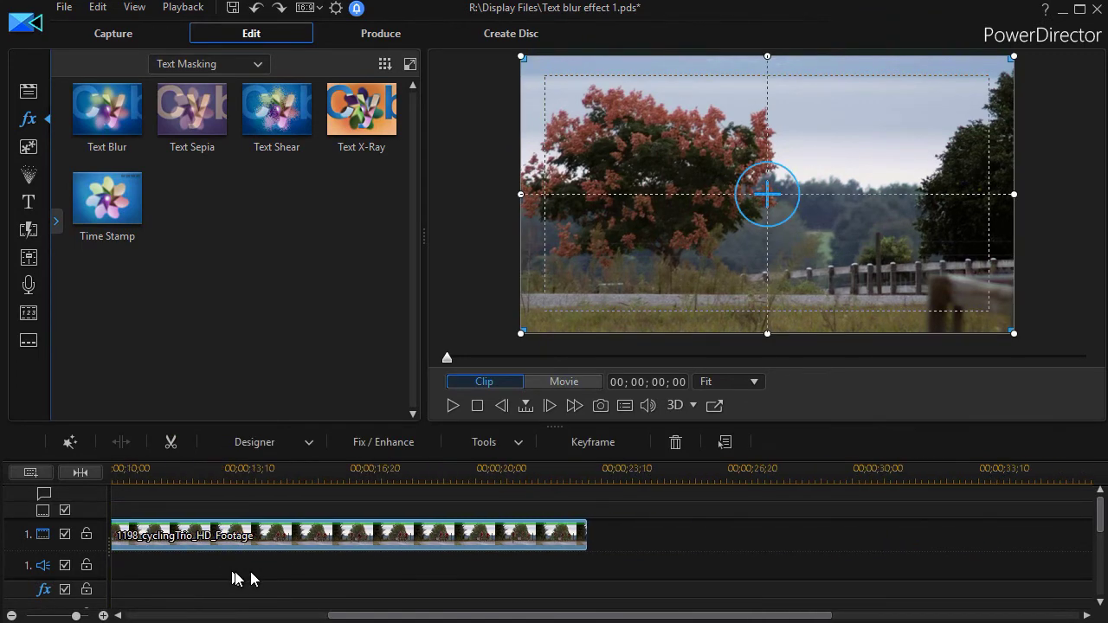
{"action": "left_click_drag", "start_coordinate": [1100, 508], "coordinate": [1101, 543]}
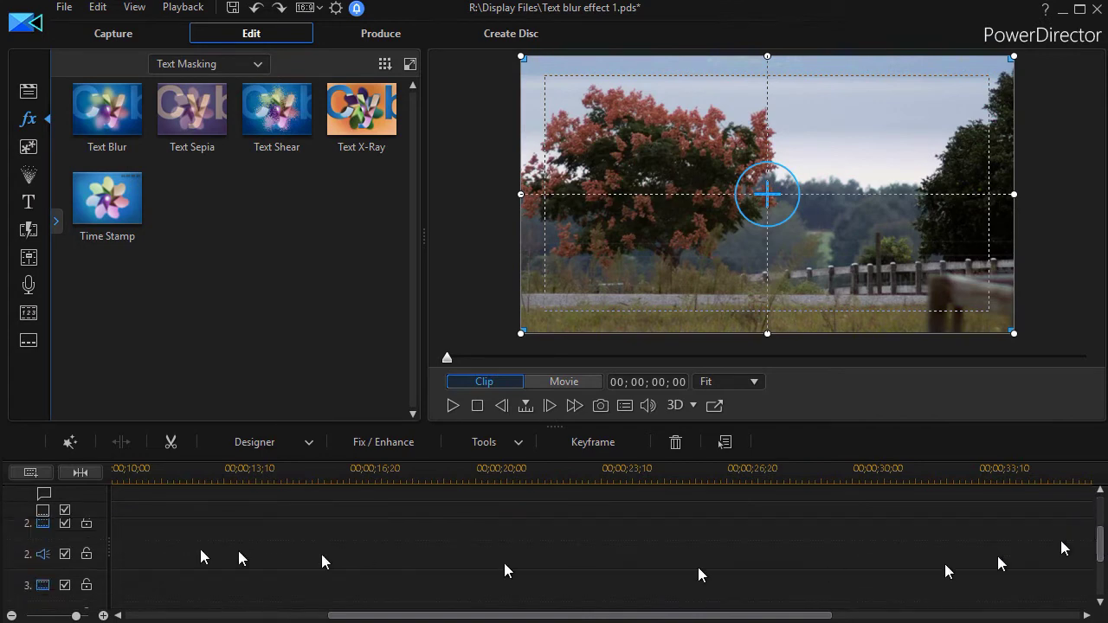
{"action": "left_click", "coordinate": [131, 534]}
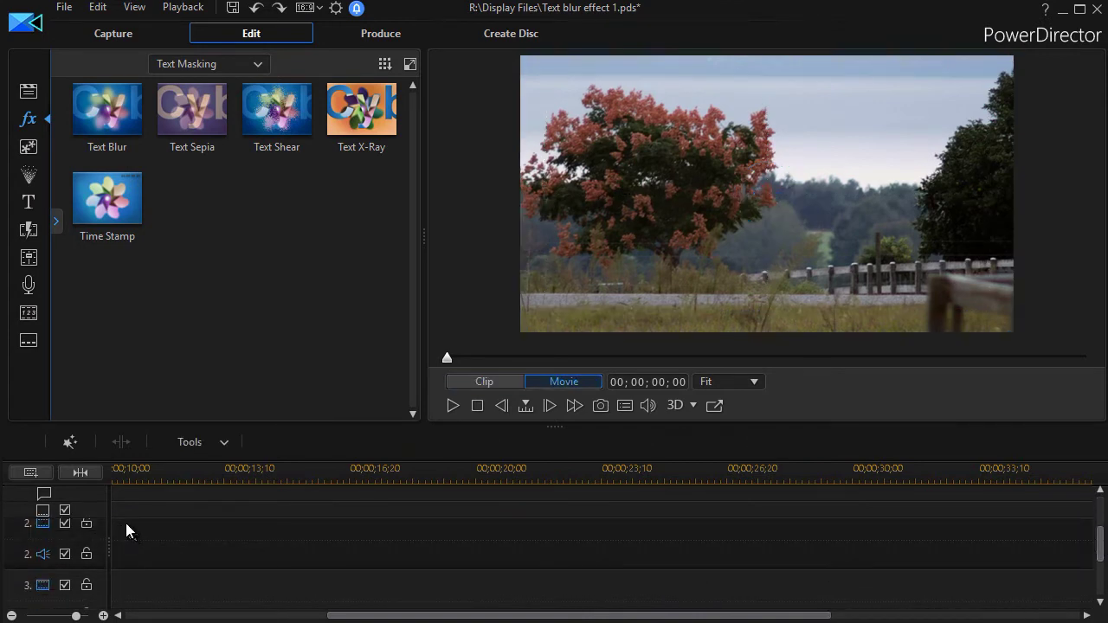
{"action": "left_click", "coordinate": [124, 524]}
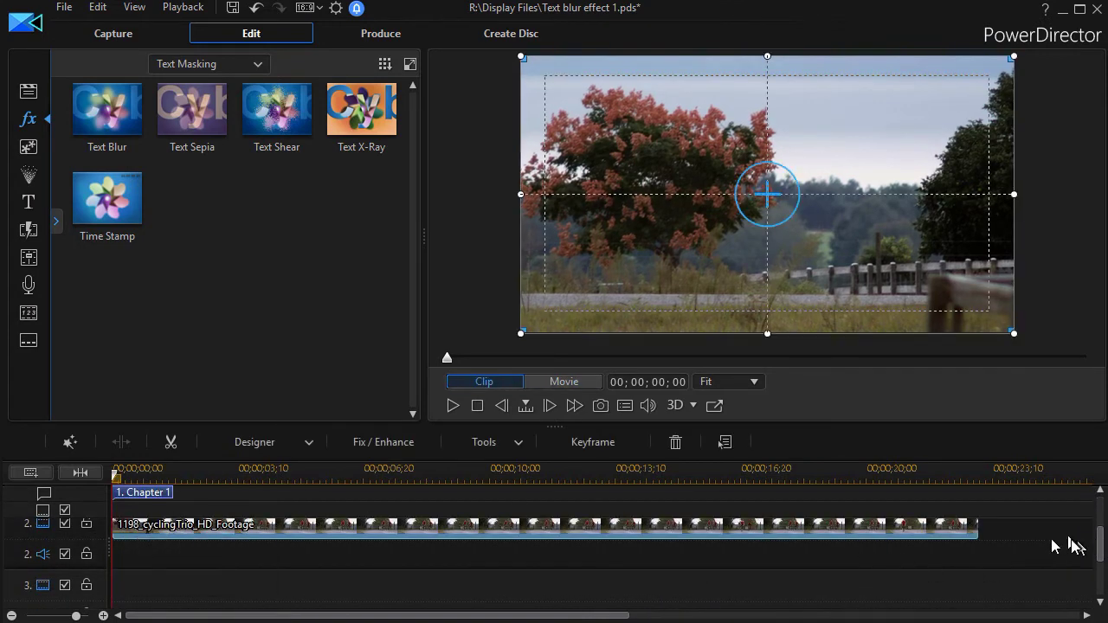
{"action": "left_click_drag", "start_coordinate": [1101, 542], "coordinate": [1103, 494]}
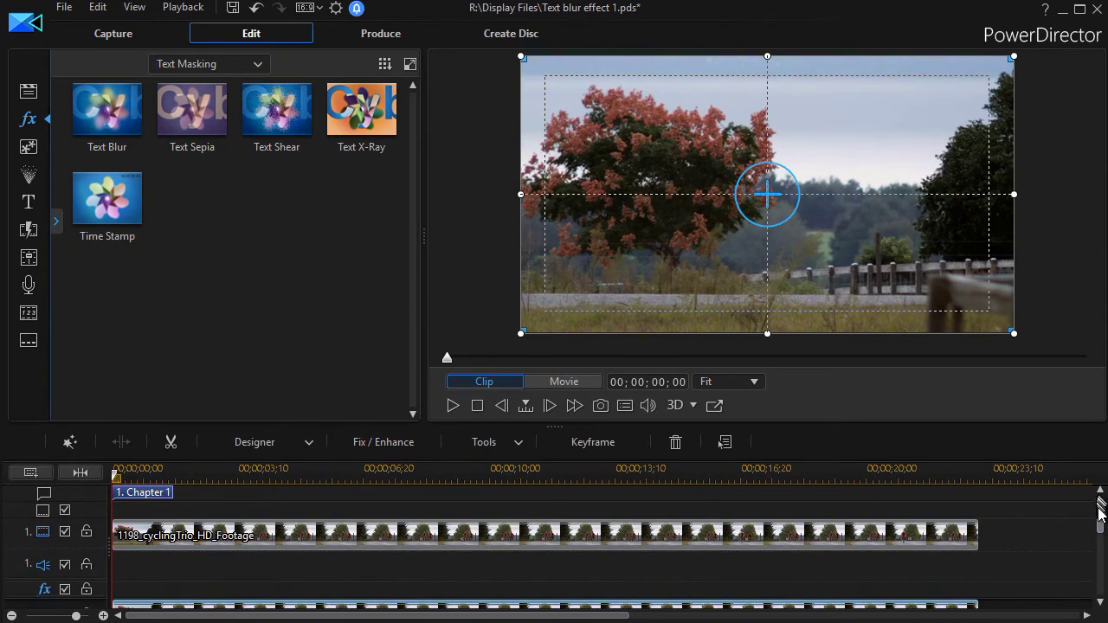
{"action": "left_click", "coordinate": [557, 475]}
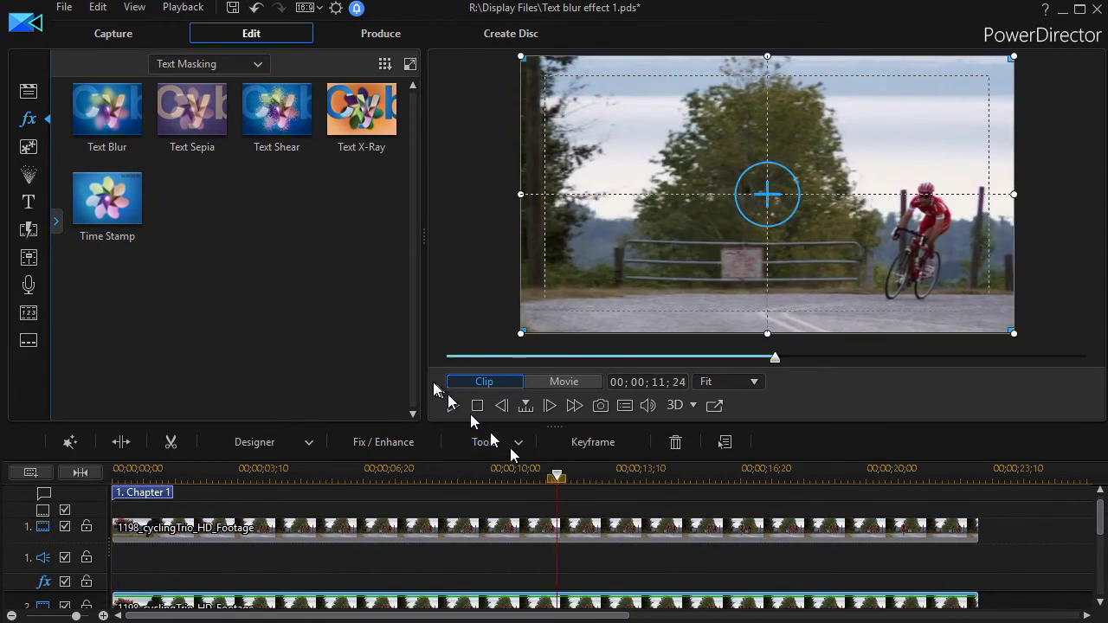
{"action": "left_click", "coordinate": [454, 405]}
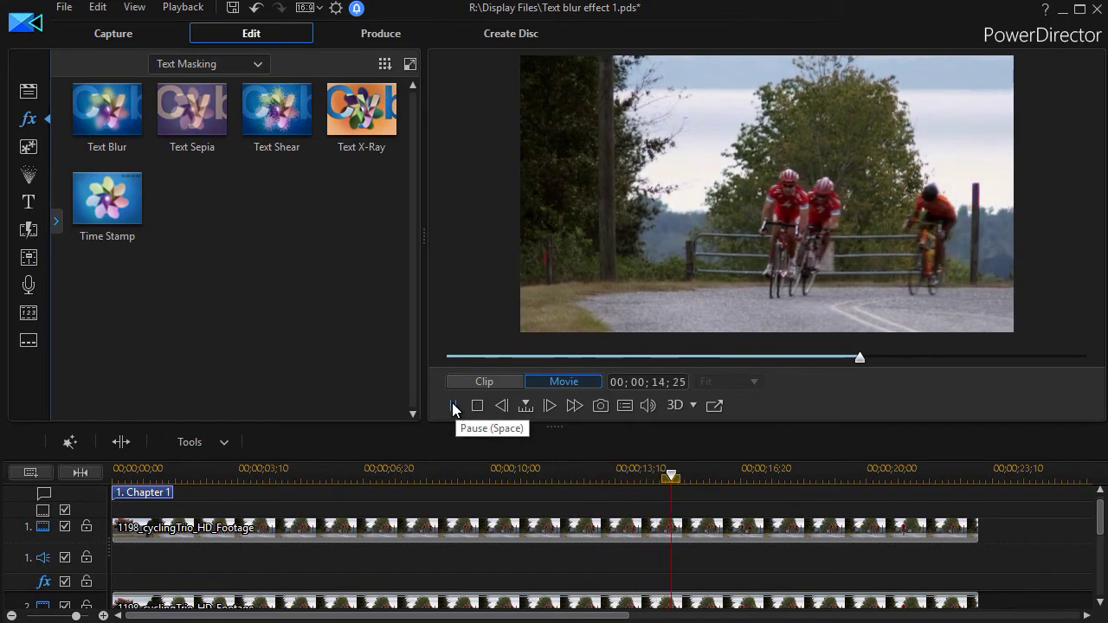
{"action": "left_click", "coordinate": [452, 405]}
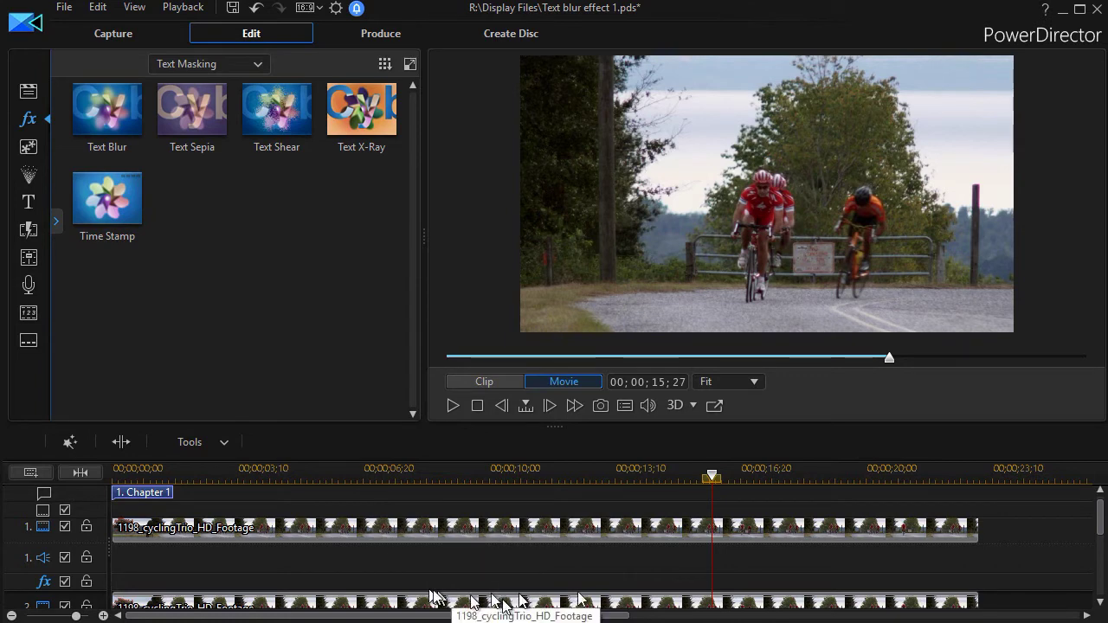
{"action": "scroll", "coordinate": [1099, 519], "scroll_direction": "down", "scroll_amount": 2}
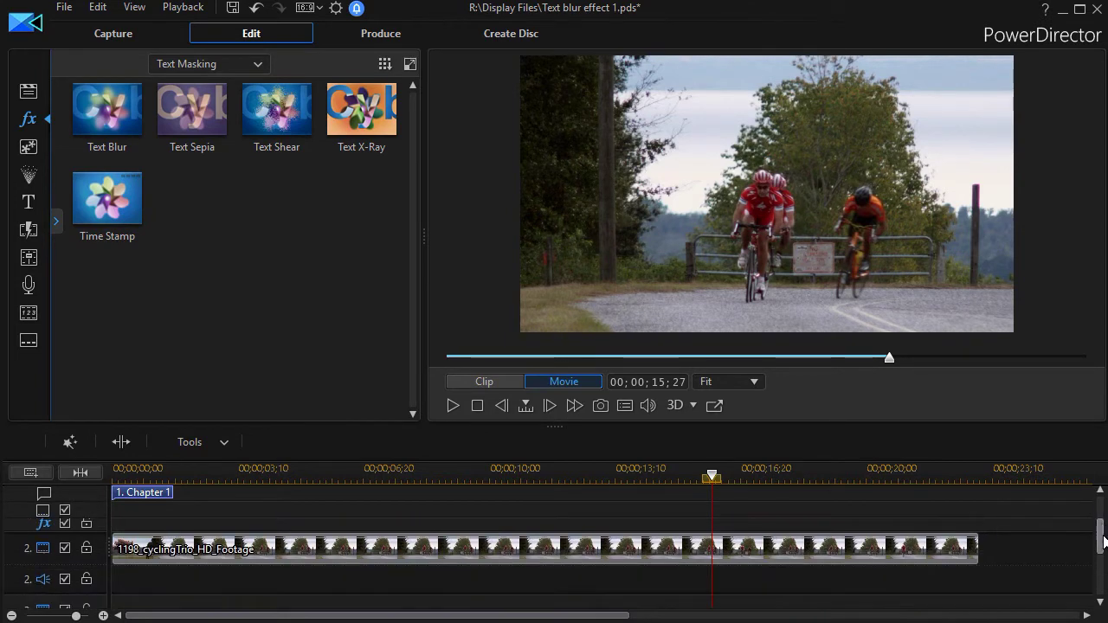
{"action": "left_click", "coordinate": [511, 548]}
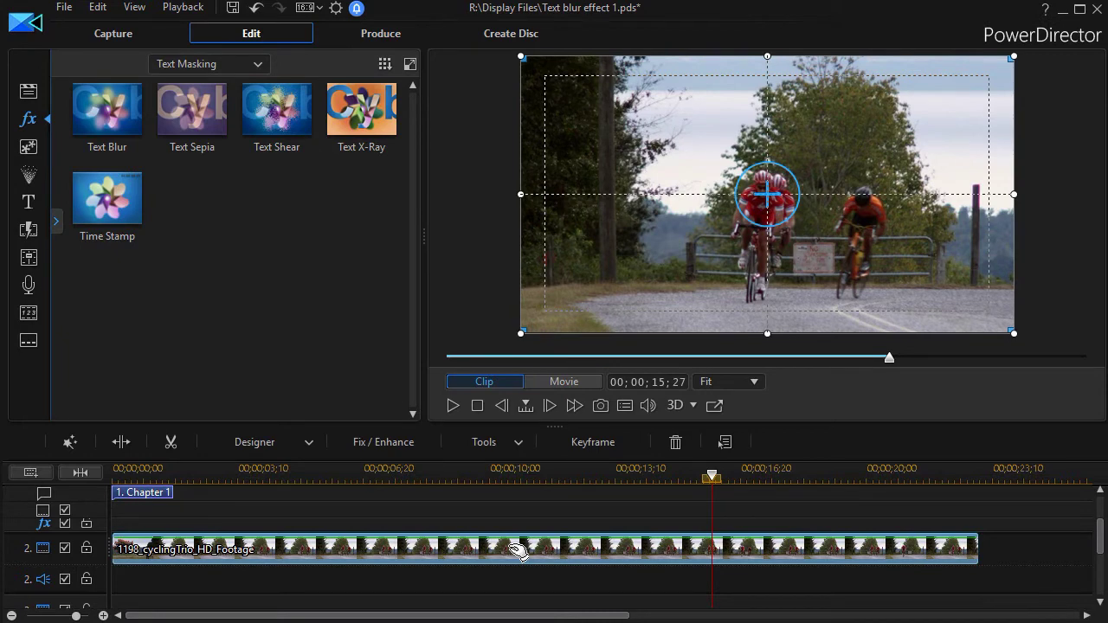
{"action": "left_click", "coordinate": [517, 442]}
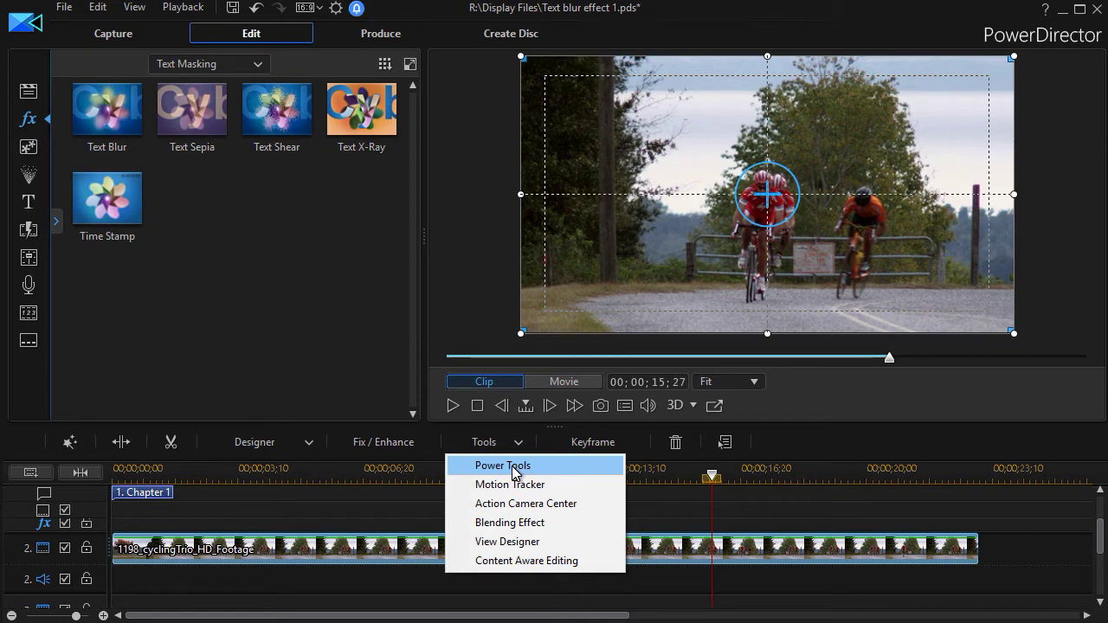
Step: Enable Crop & Zoom in the clip's Power Tools and launch the Crop/Zoom window at 16:9
{"action": "left_click", "coordinate": [511, 466]}
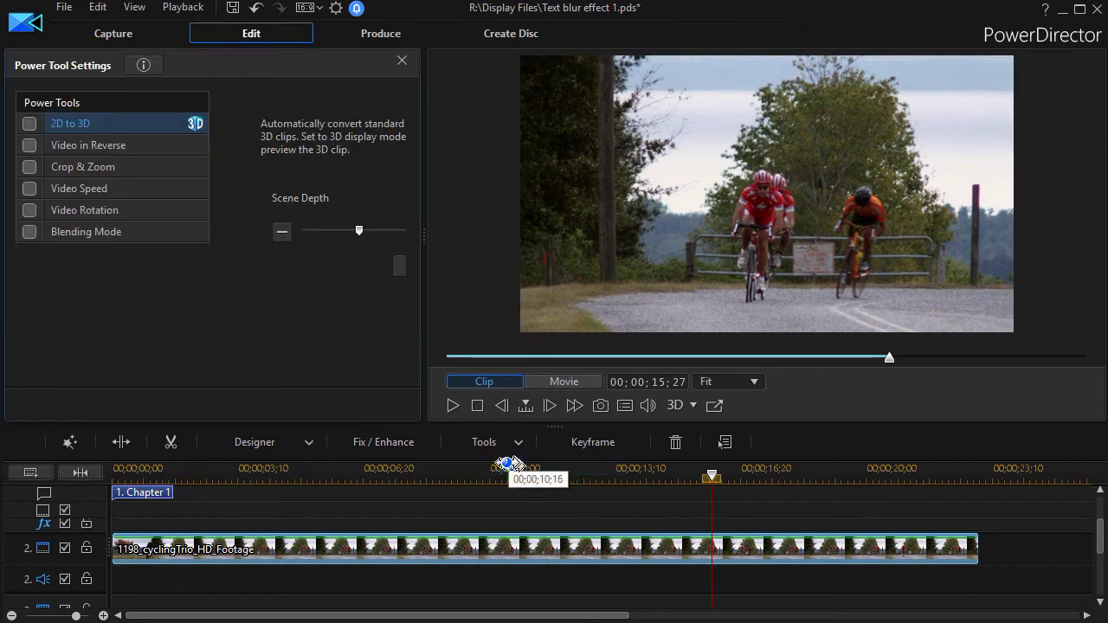
{"action": "left_click", "coordinate": [29, 168]}
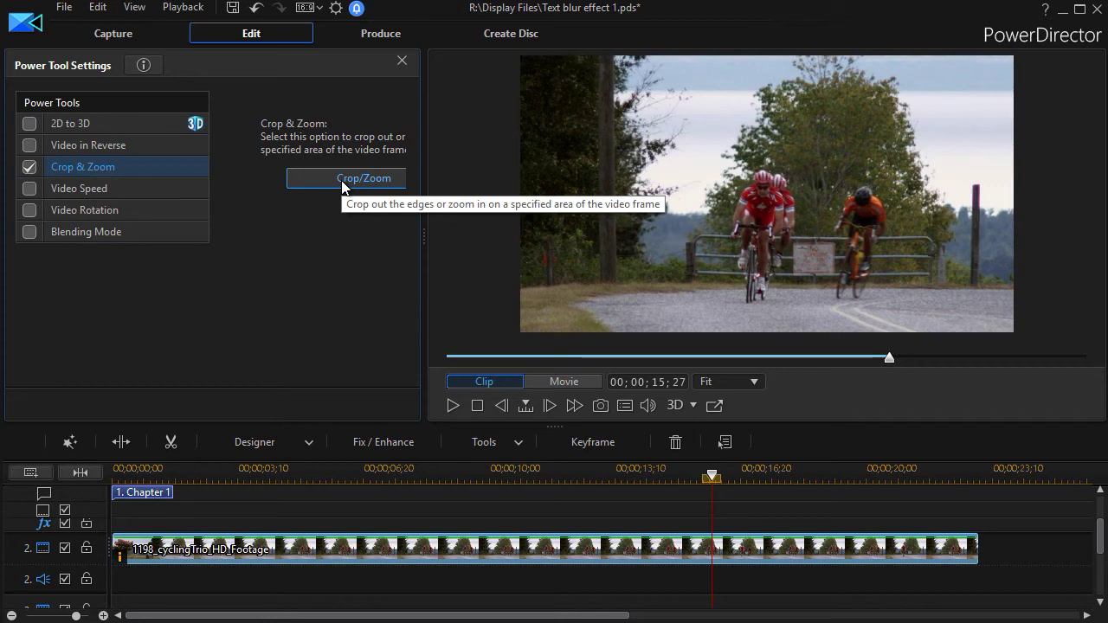
{"action": "left_click", "coordinate": [341, 181]}
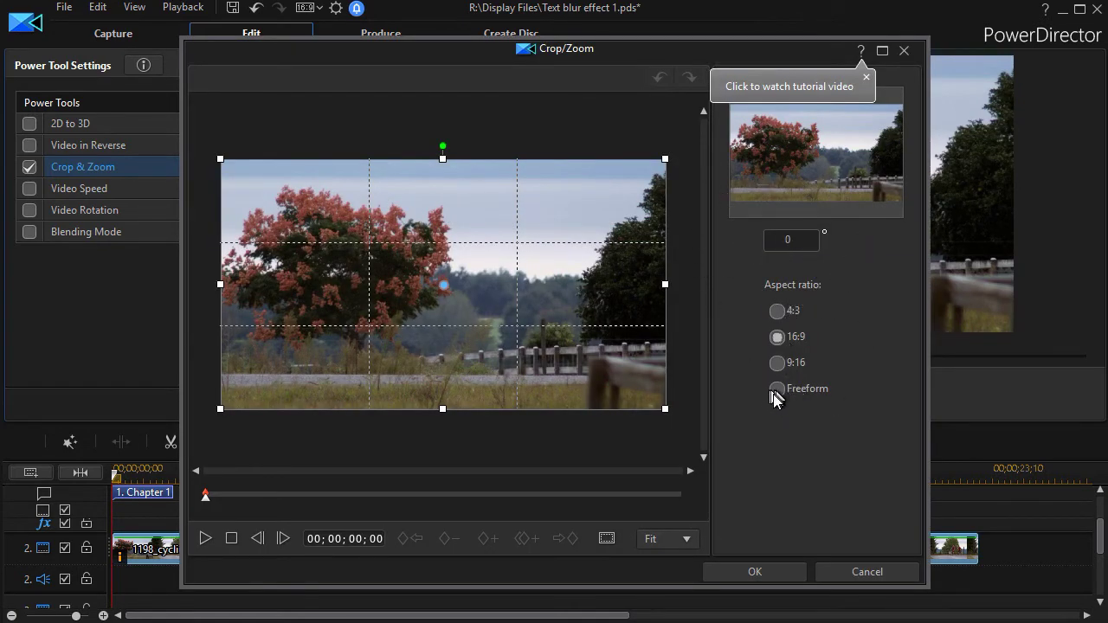
Step: Apply a Freeform crop shrunk to a thin strip and moved to the frame's top third
{"action": "left_click", "coordinate": [775, 390]}
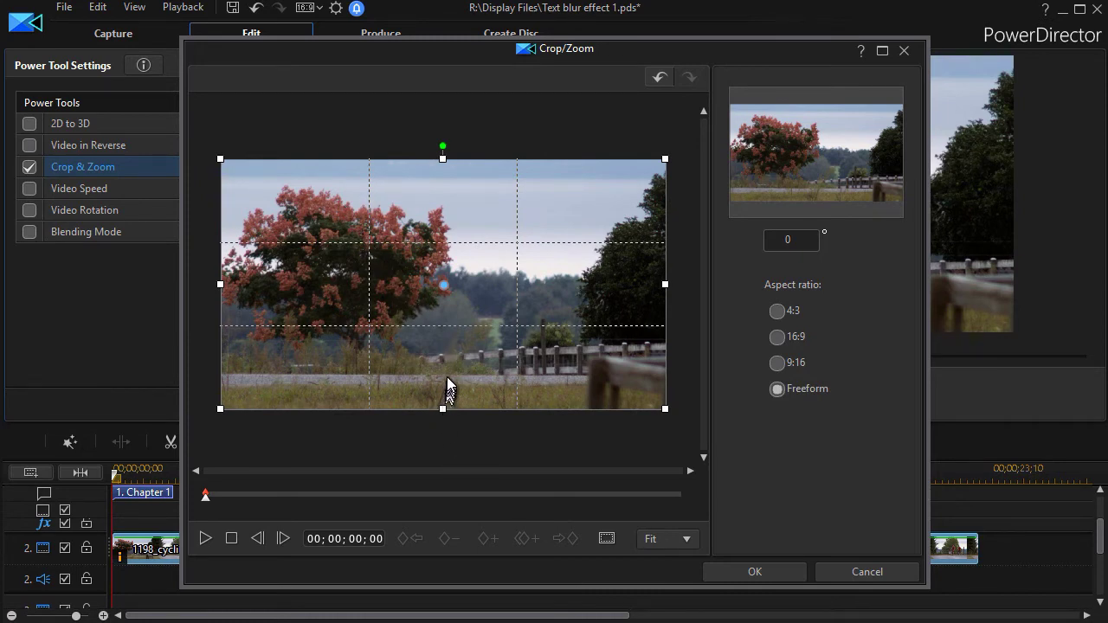
{"action": "left_click_drag", "start_coordinate": [442, 409], "coordinate": [443, 325]}
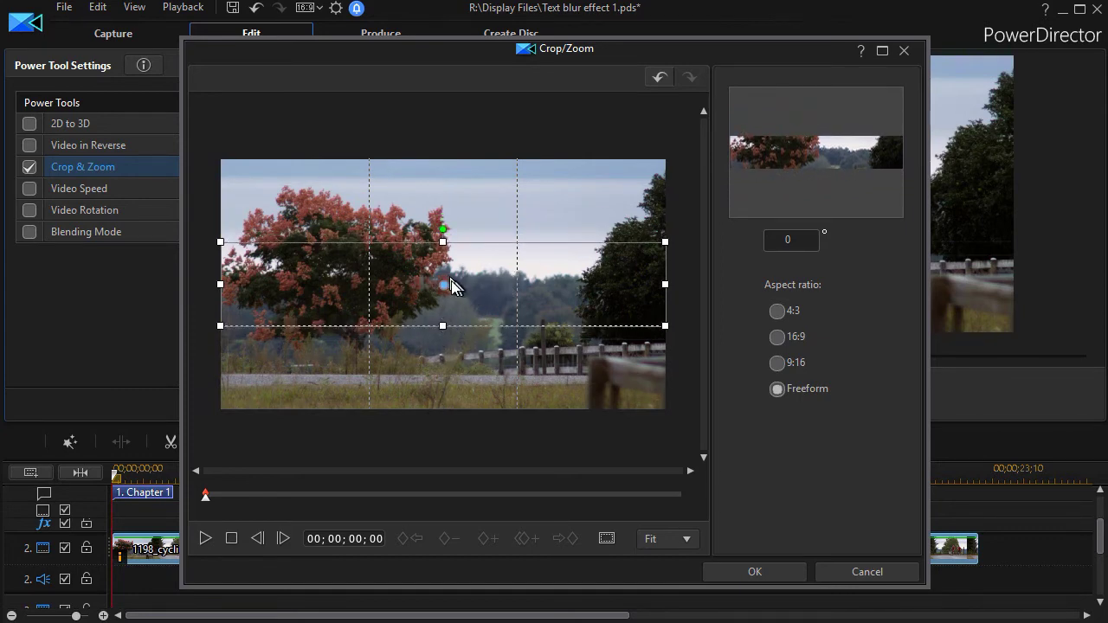
{"action": "left_click_drag", "start_coordinate": [447, 281], "coordinate": [441, 201]}
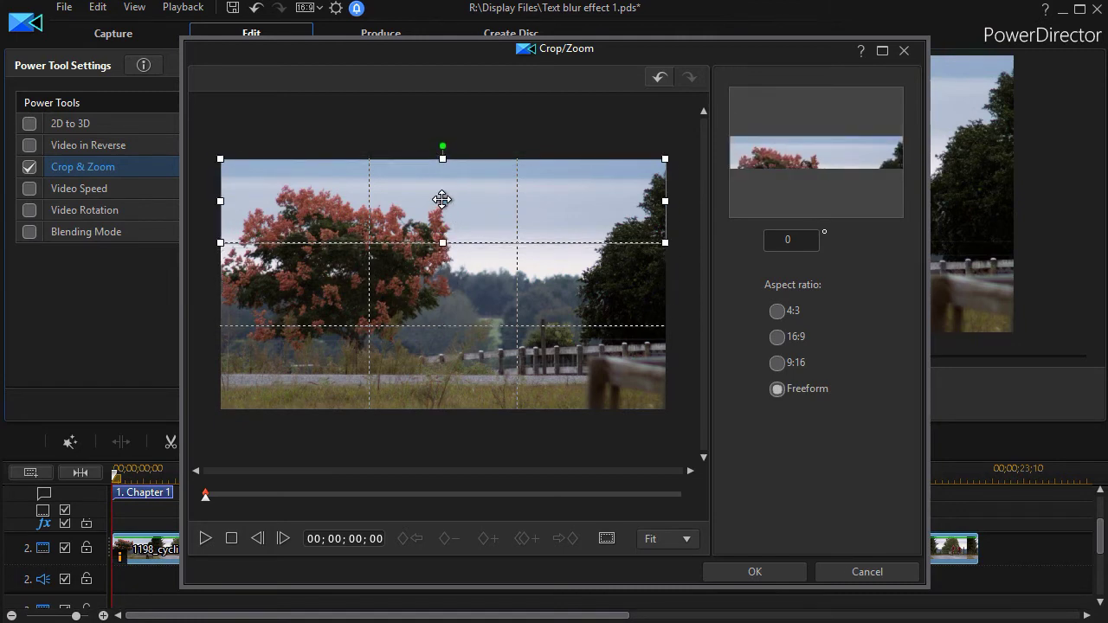
{"action": "left_click", "coordinate": [773, 575]}
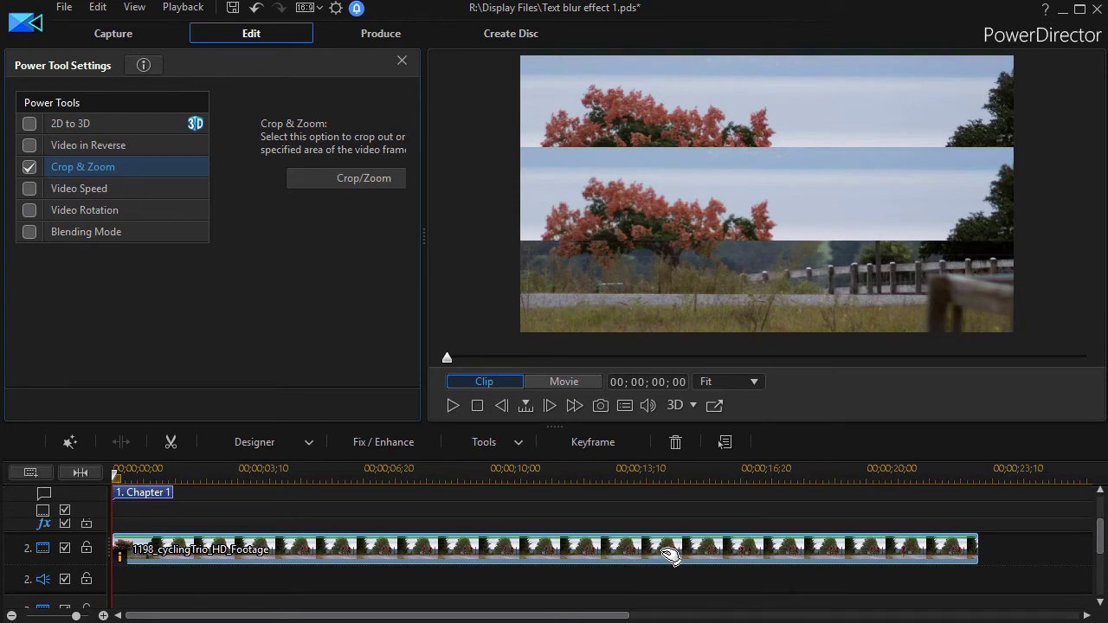
Step: In PiP Designer, move the cropped strip up to the top edge at Y 0.168
{"action": "double_click", "coordinate": [660, 553]}
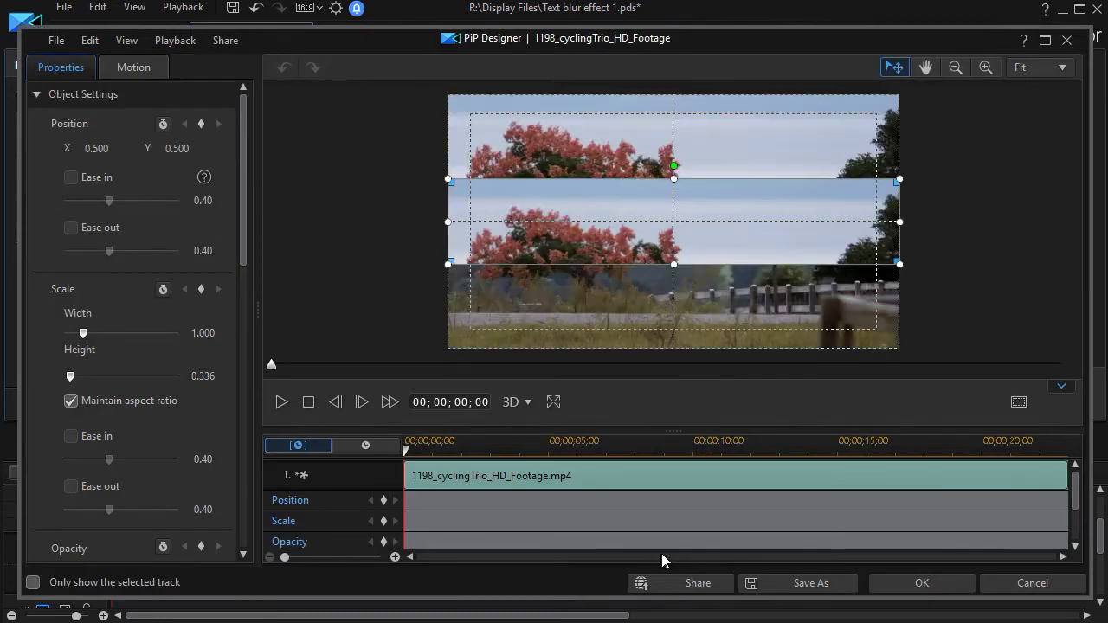
{"action": "left_click_drag", "start_coordinate": [714, 222], "coordinate": [713, 133]}
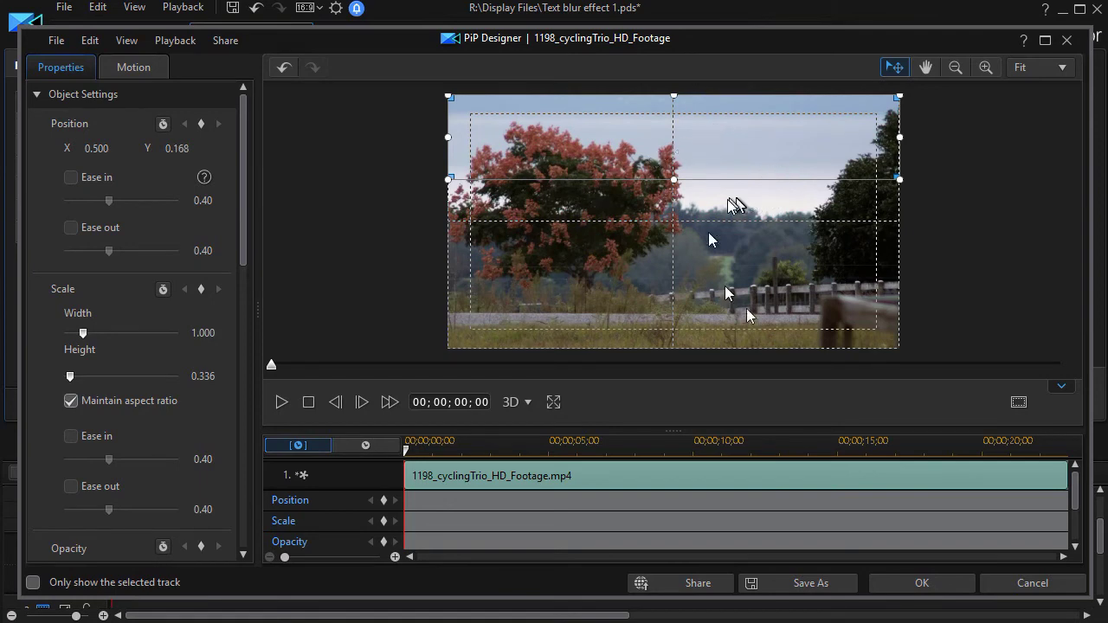
{"action": "left_click", "coordinate": [928, 588]}
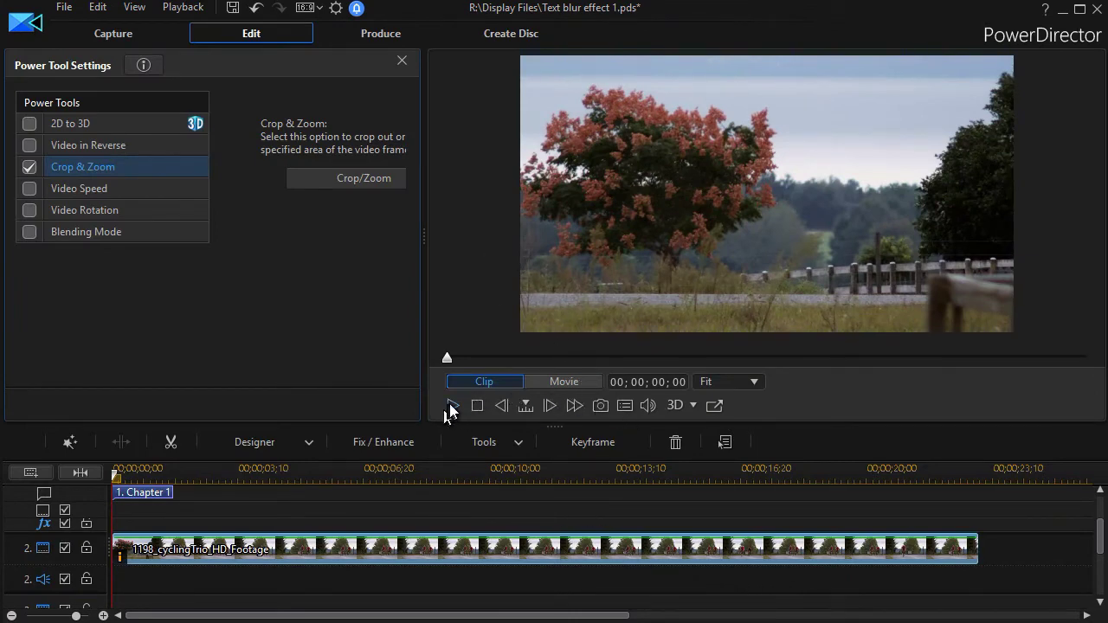
{"action": "left_click", "coordinate": [451, 405]}
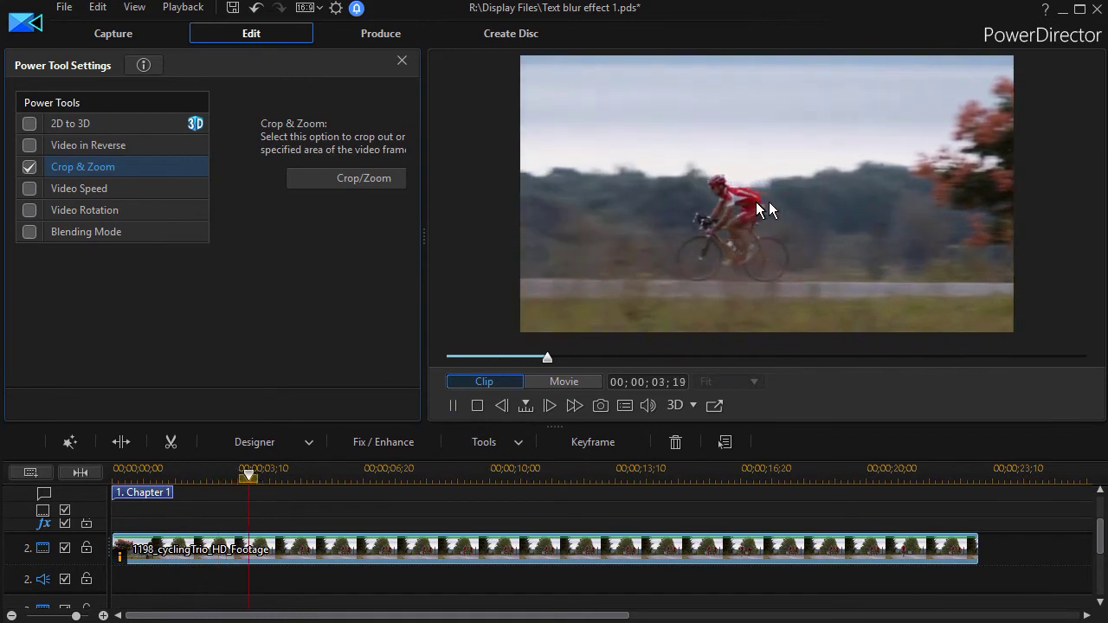
{"action": "left_click", "coordinate": [450, 405]}
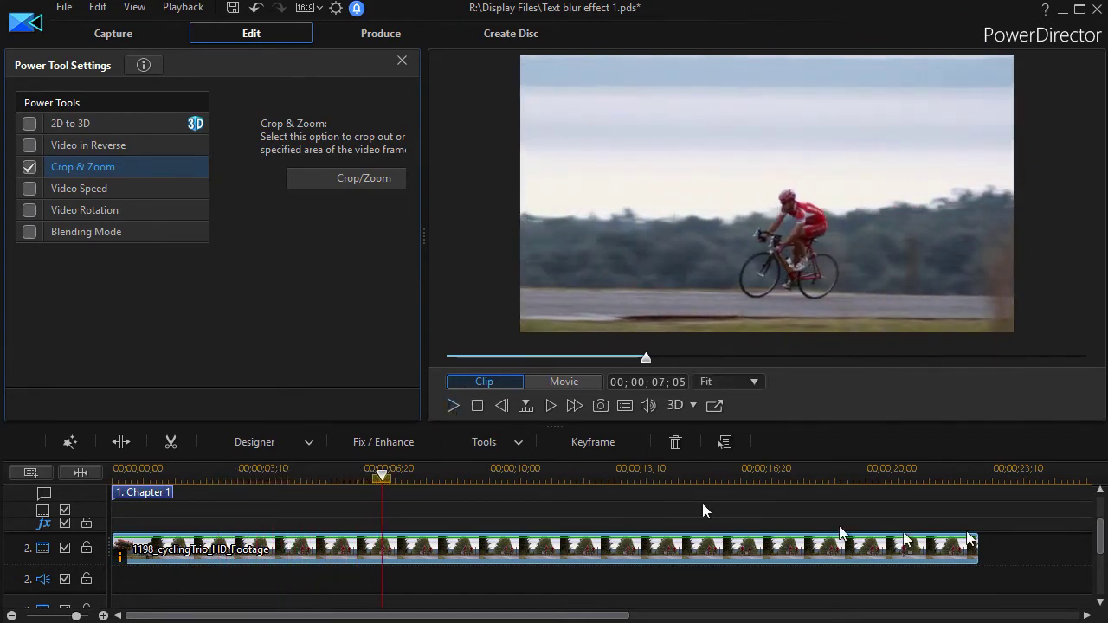
{"action": "left_click_drag", "start_coordinate": [1099, 541], "coordinate": [1095, 519]}
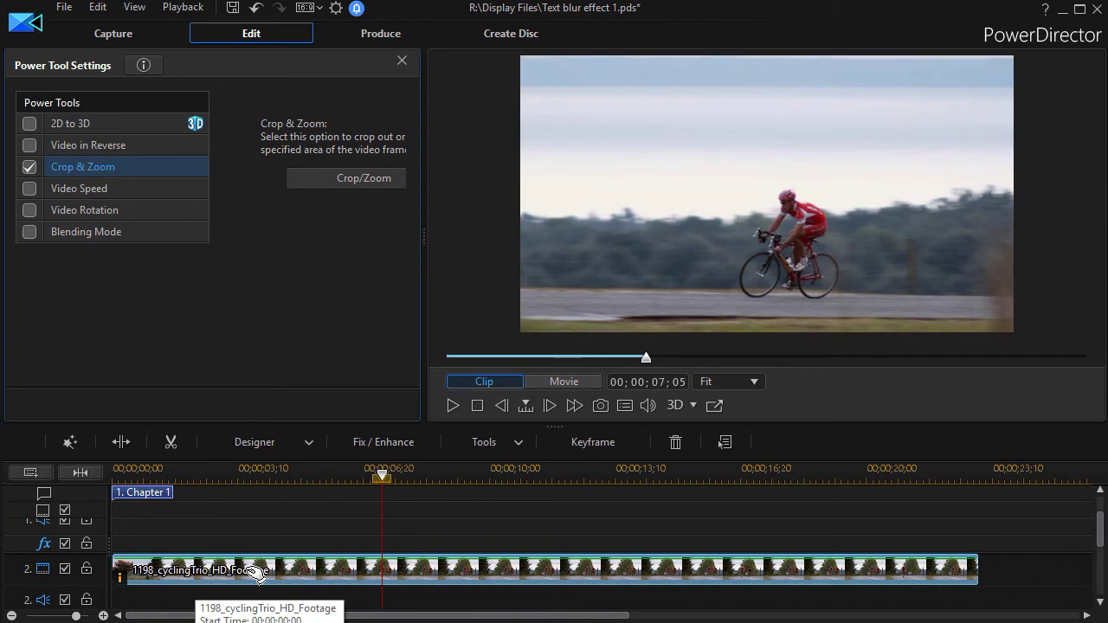
Step: Apply the Text Blur mask over the cycling video and play it from the first frame
{"action": "left_click", "coordinate": [401, 61]}
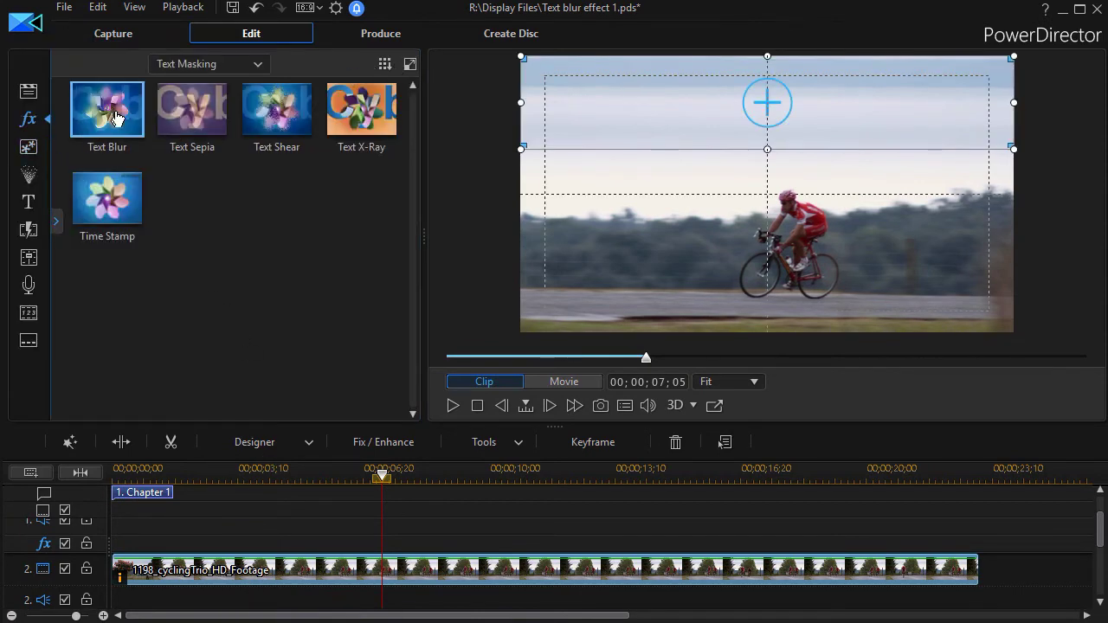
{"action": "left_click_drag", "start_coordinate": [107, 110], "coordinate": [257, 573]}
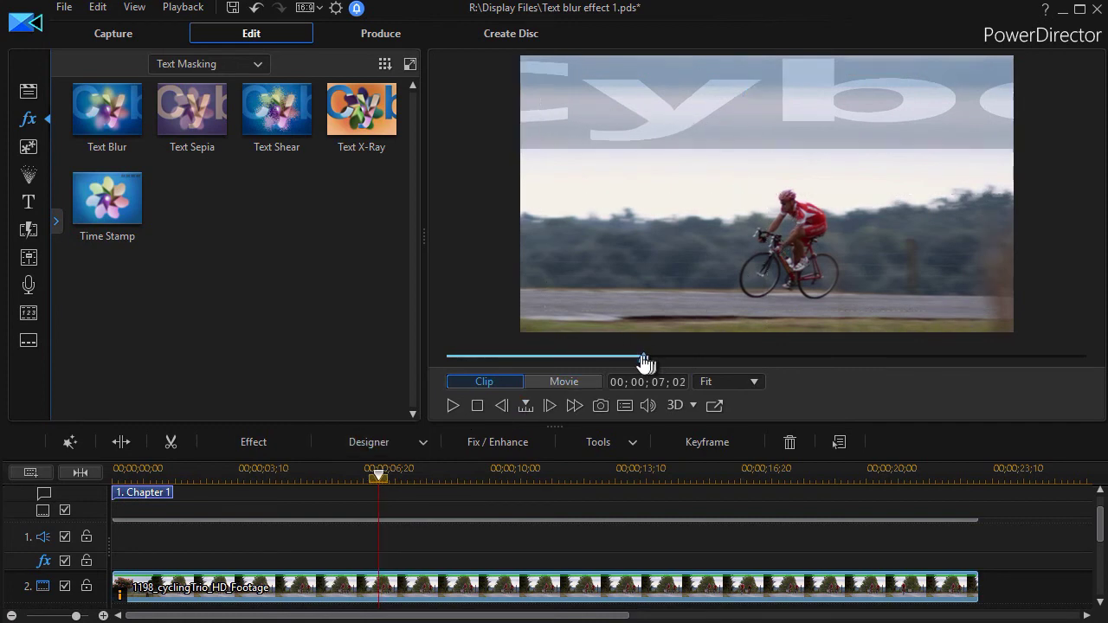
{"action": "left_click_drag", "start_coordinate": [645, 358], "coordinate": [413, 376]}
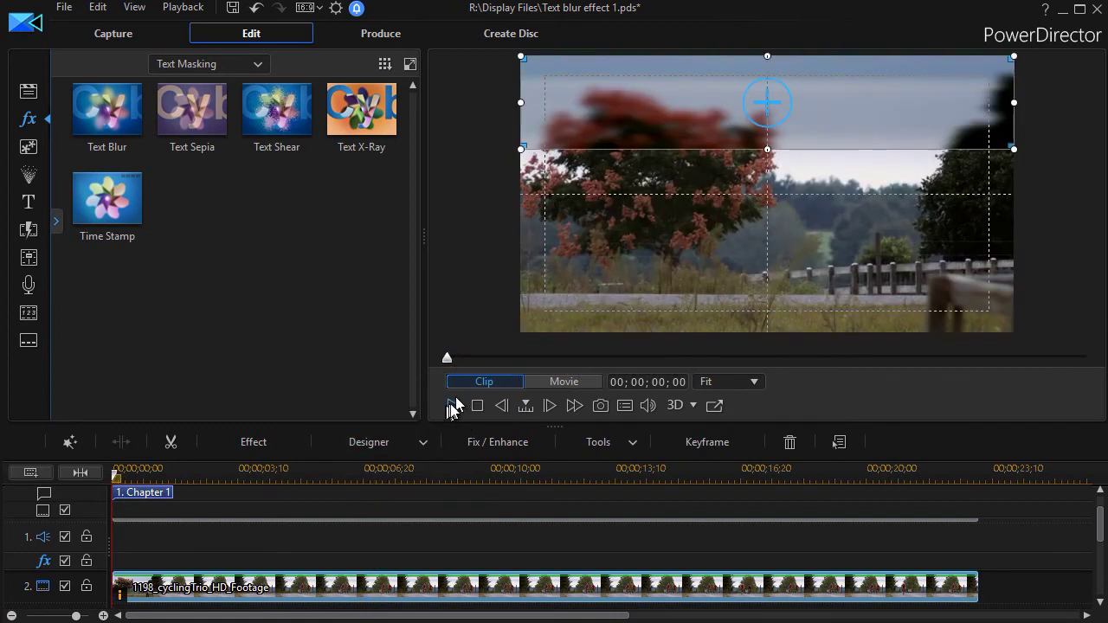
{"action": "left_click", "coordinate": [450, 405]}
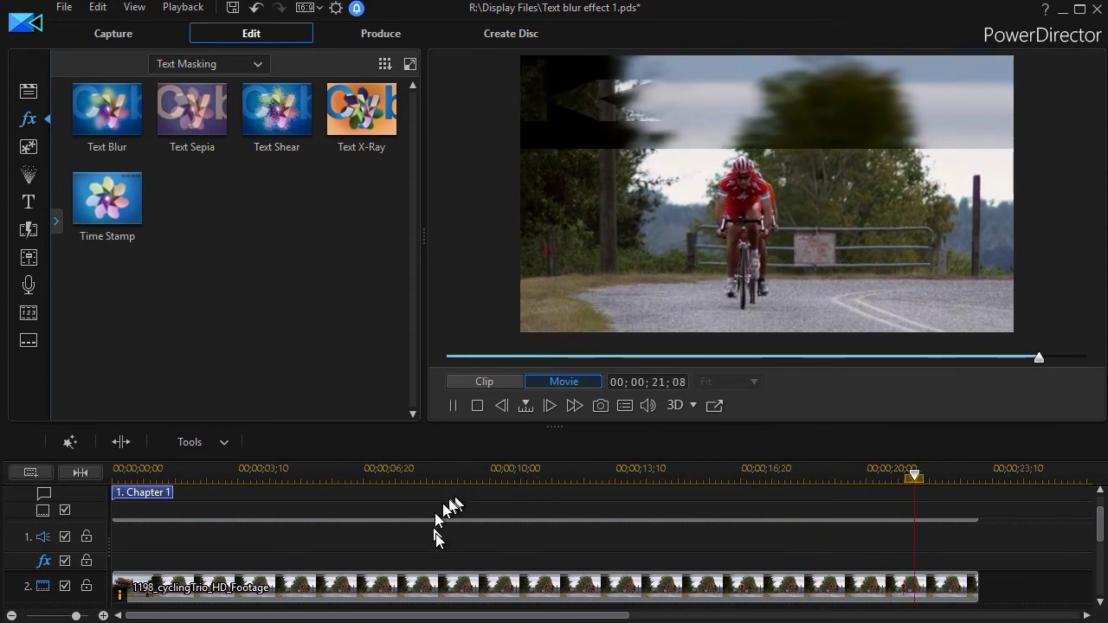
Step: Shrink the Text Blur lettering from 162 to Segoe UI Bold 90 and replay the whole movie
{"action": "left_click", "coordinate": [390, 588]}
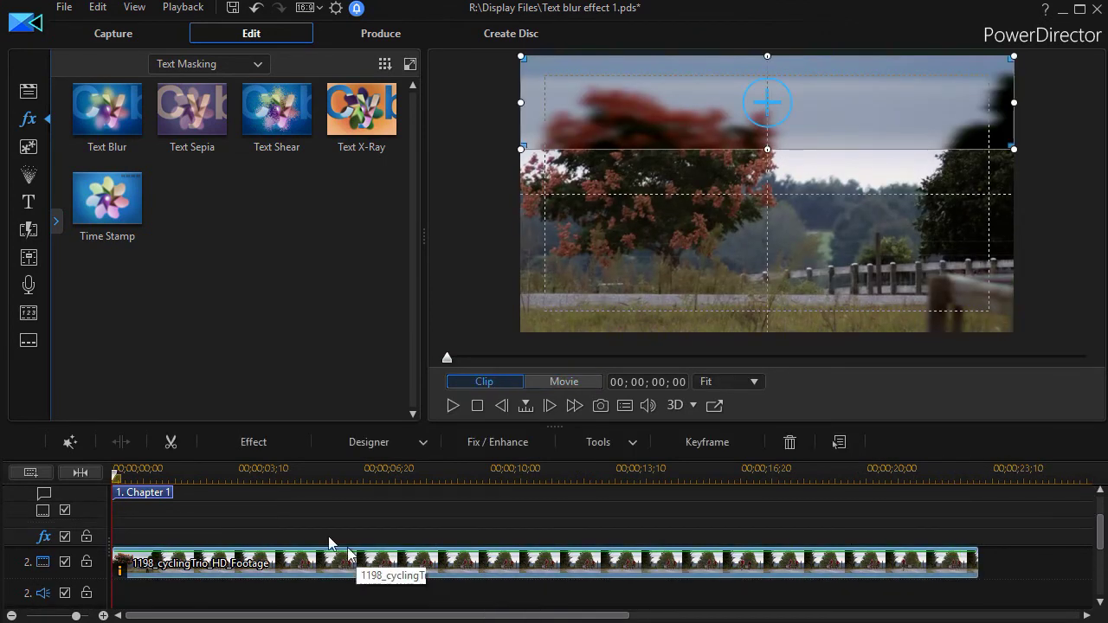
{"action": "left_click", "coordinate": [254, 441]}
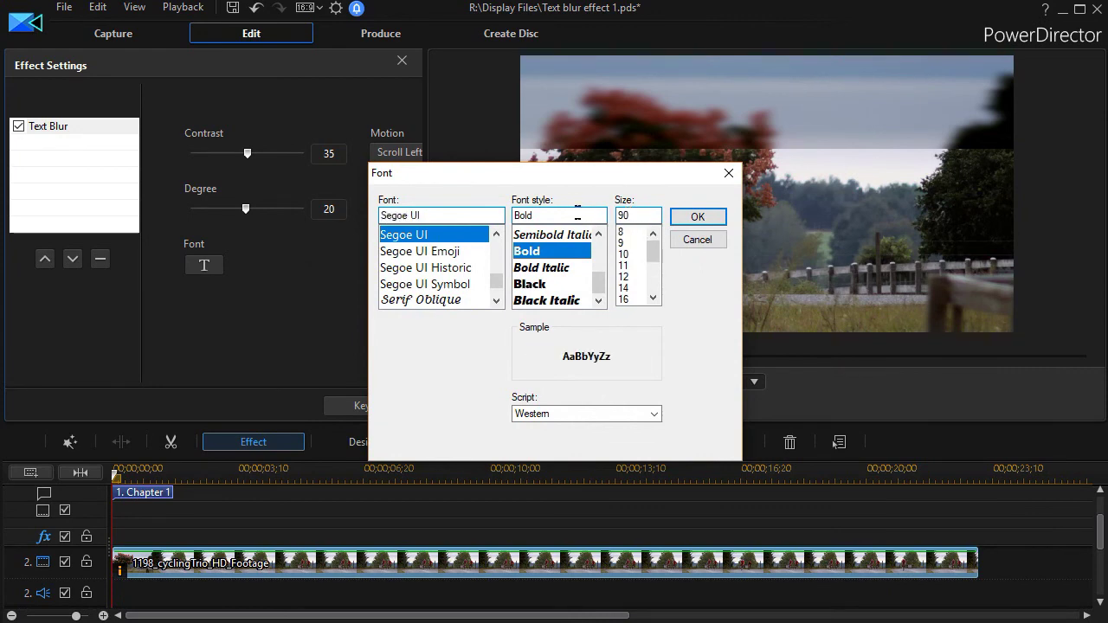
{"action": "left_click", "coordinate": [702, 221]}
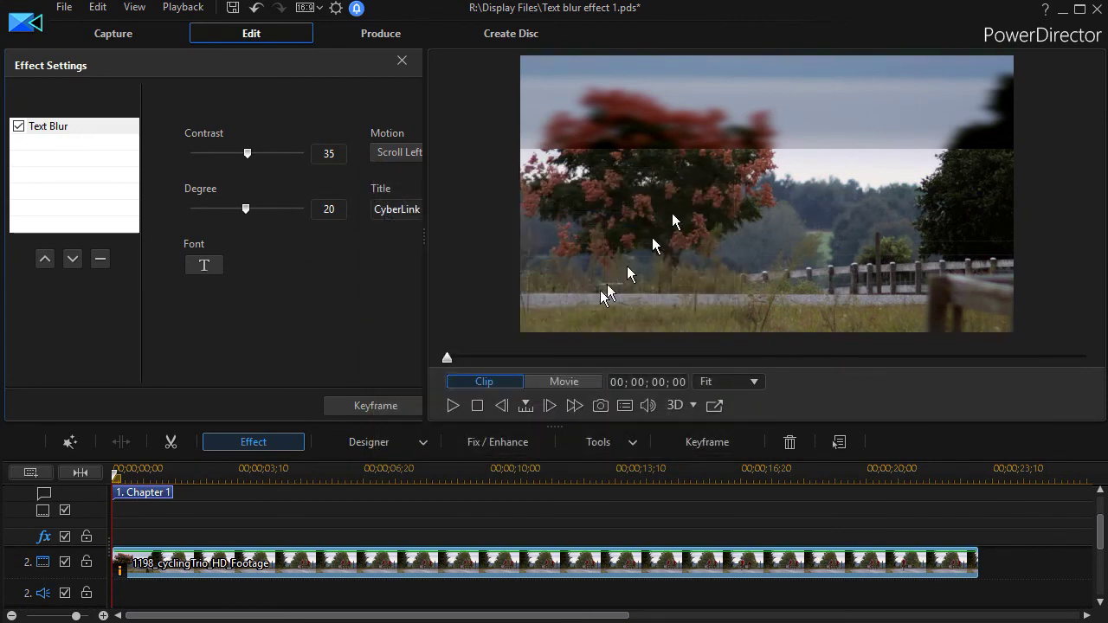
{"action": "left_click", "coordinate": [554, 382]}
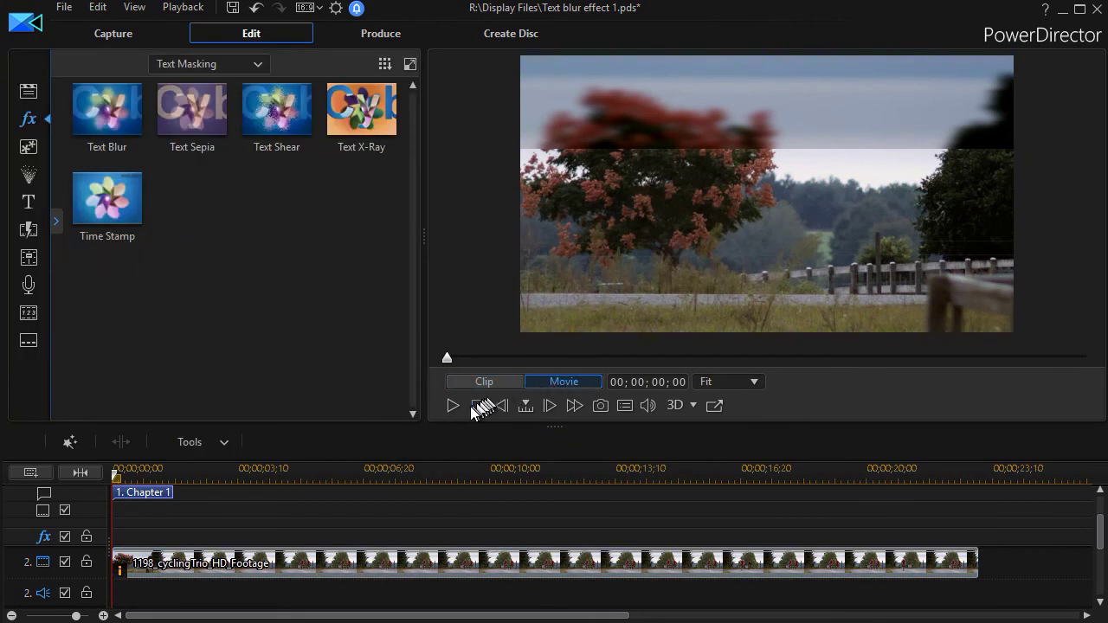
{"action": "left_click", "coordinate": [451, 406]}
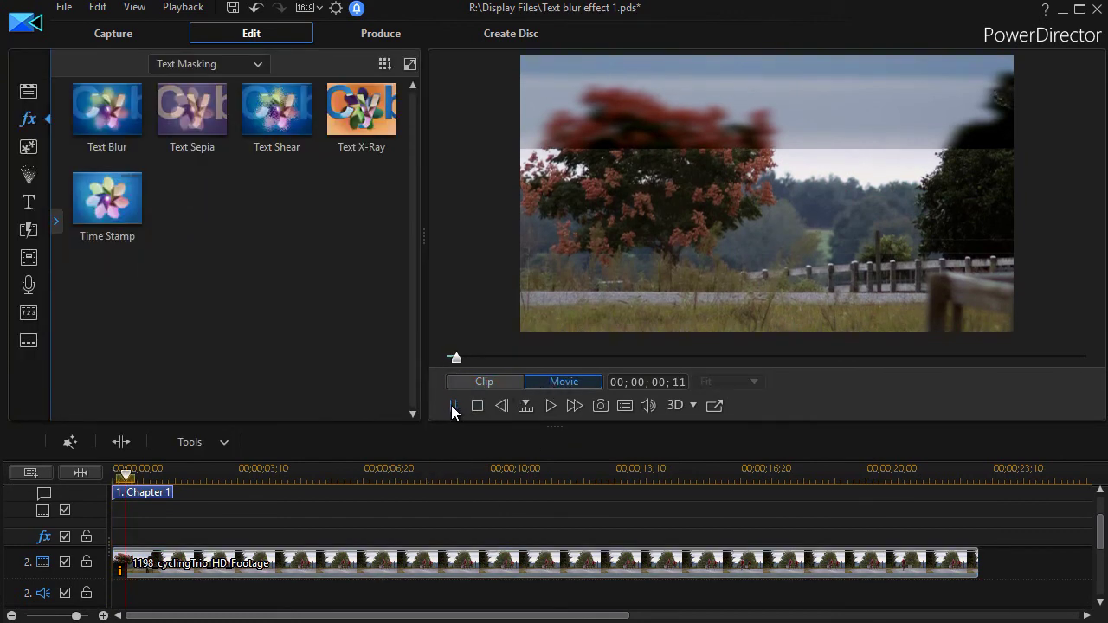